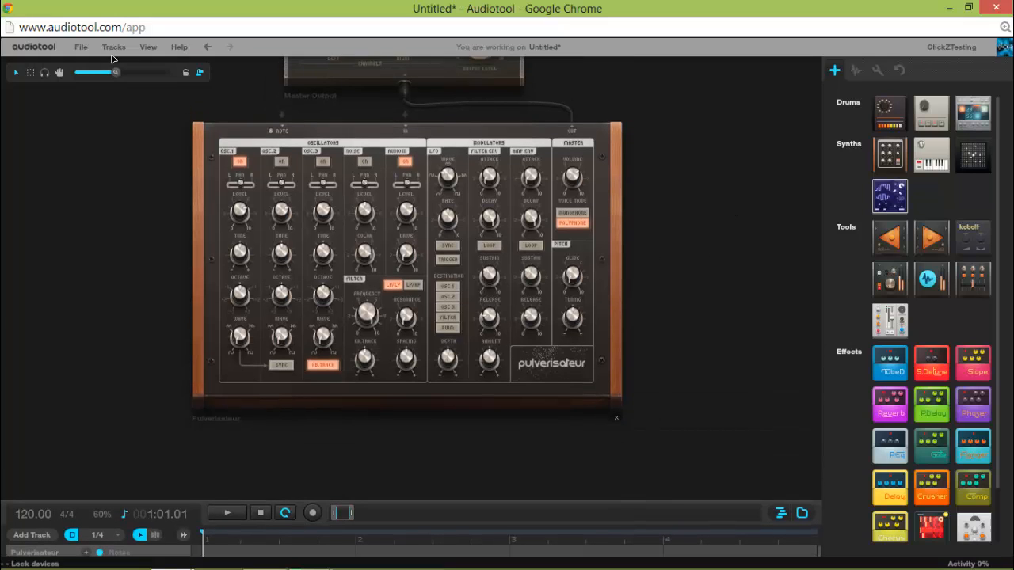
Enlarge the Pulverisateur on the desktop and collapse the timeline so all of the synth's controls are in view.
left_click_drag(116, 72, 132, 70)
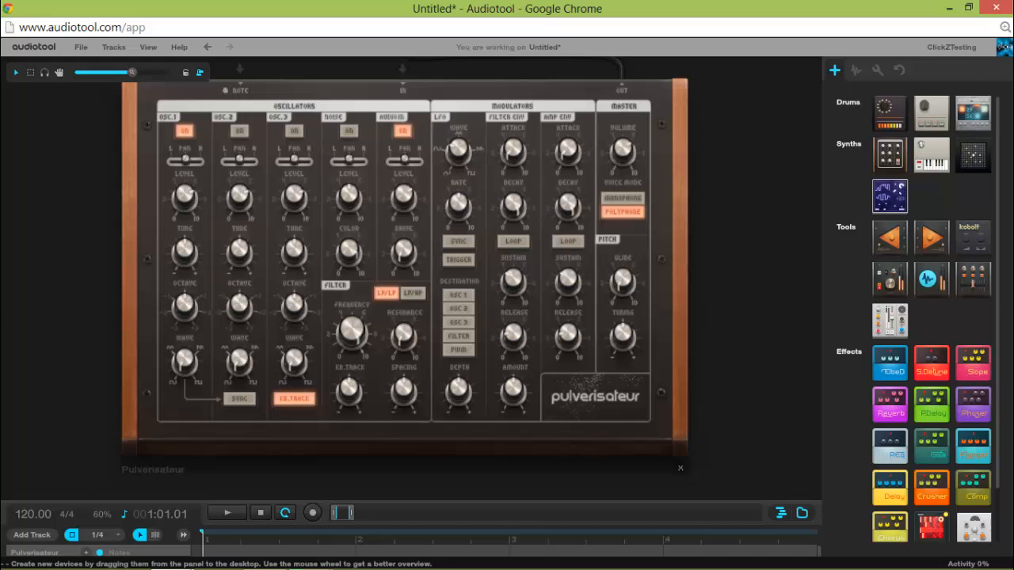
mouse_move(135, 75)
left_mouse_down()
mouse_move(162, 76)
mouse_move(132, 72)
mouse_move(144, 80)
left_mouse_up()
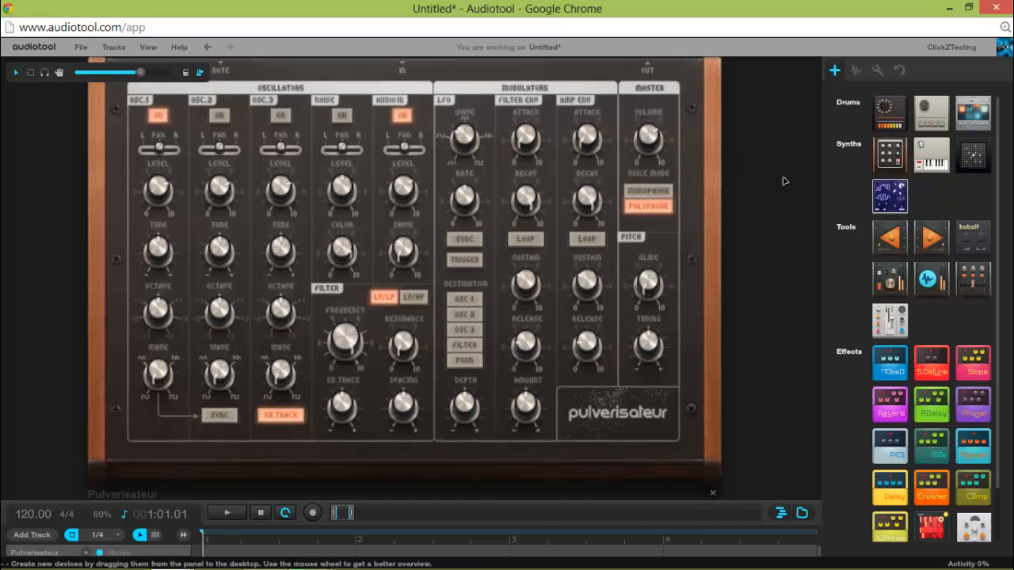
left_click_drag(782, 181, 784, 211)
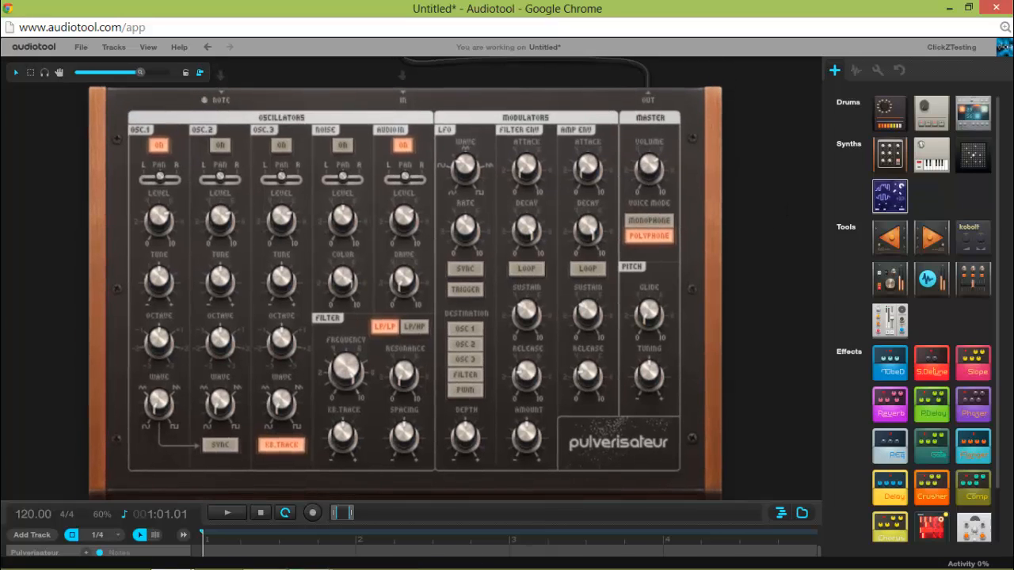
left_click(424, 510)
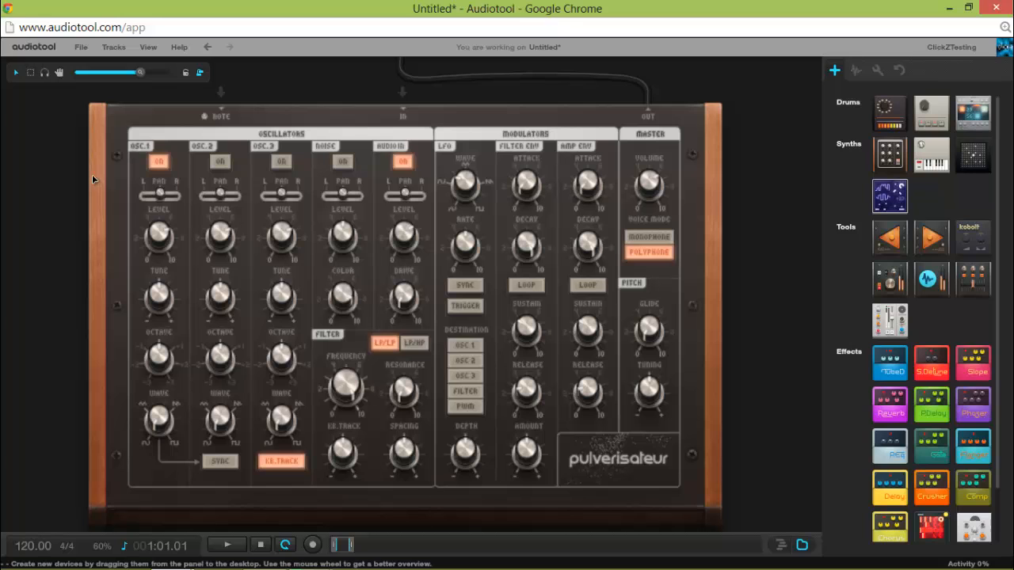
left_click_drag(142, 74, 150, 82)
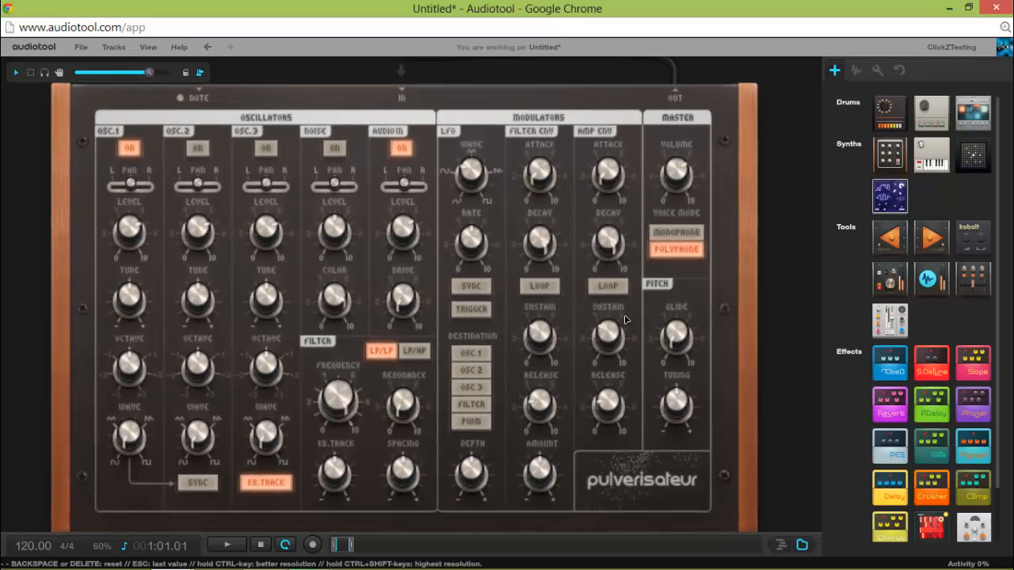
left_click_drag(785, 316, 785, 298)
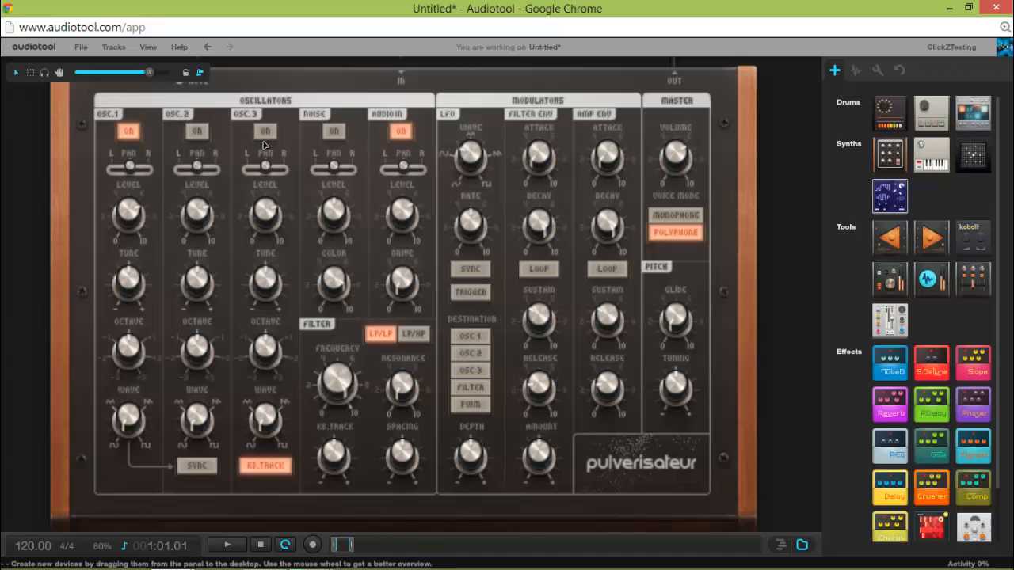
Try switching the Pulverisateur's second and third oscillators on and back off.
left_click(196, 131)
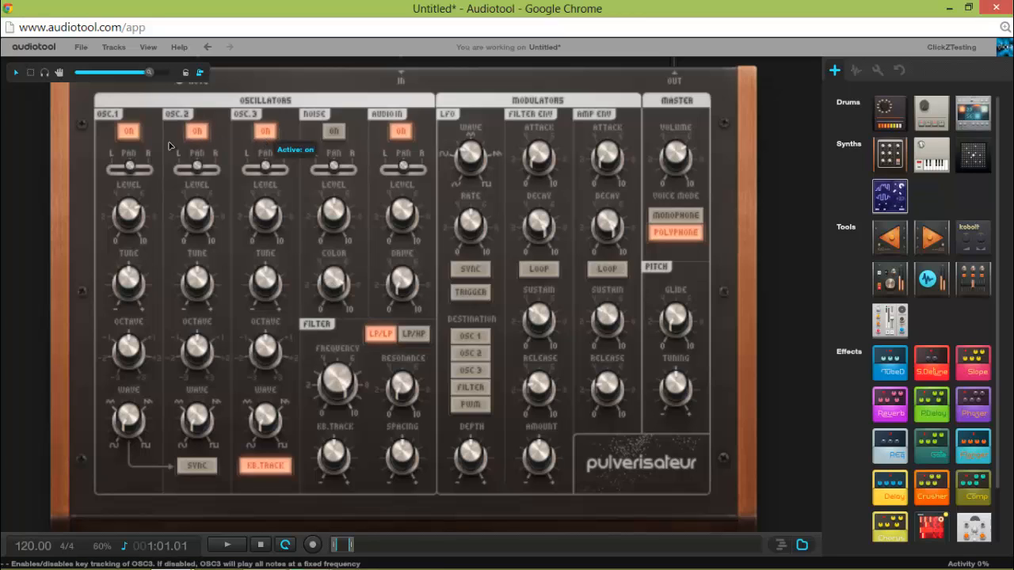
left_click(197, 131)
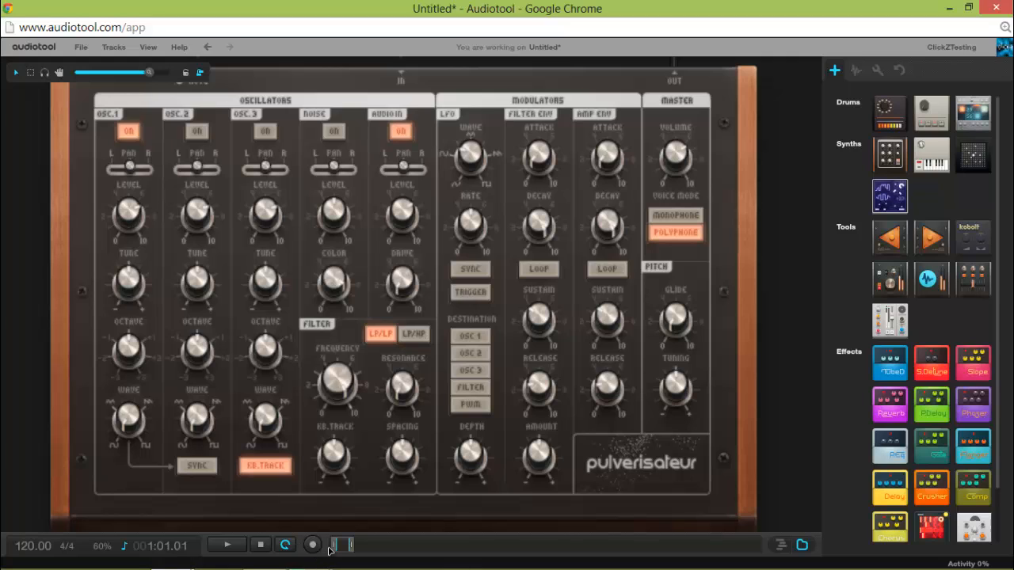
Expand the timeline, create a one-bar note region at bar 1 of the Pulverisateur track and open it for note editing.
left_click_drag(373, 537, 360, 268)
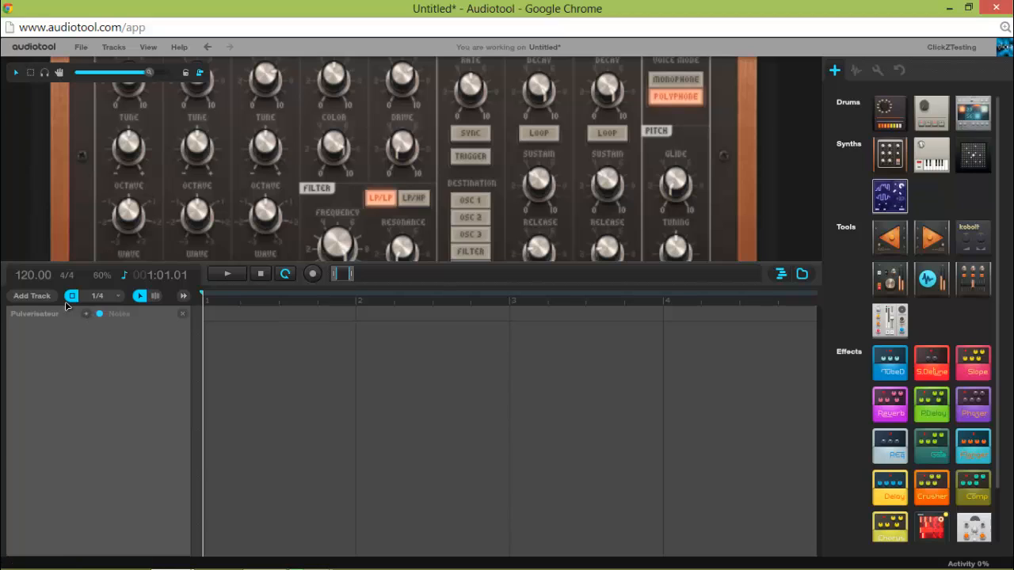
left_click(38, 297)
mouse_move(43, 327)
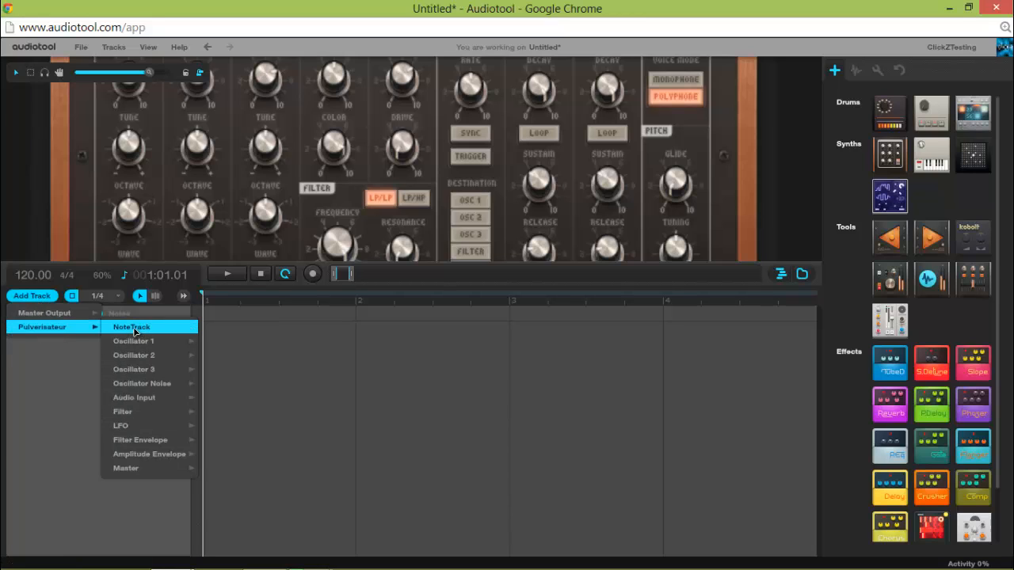
left_click(70, 376)
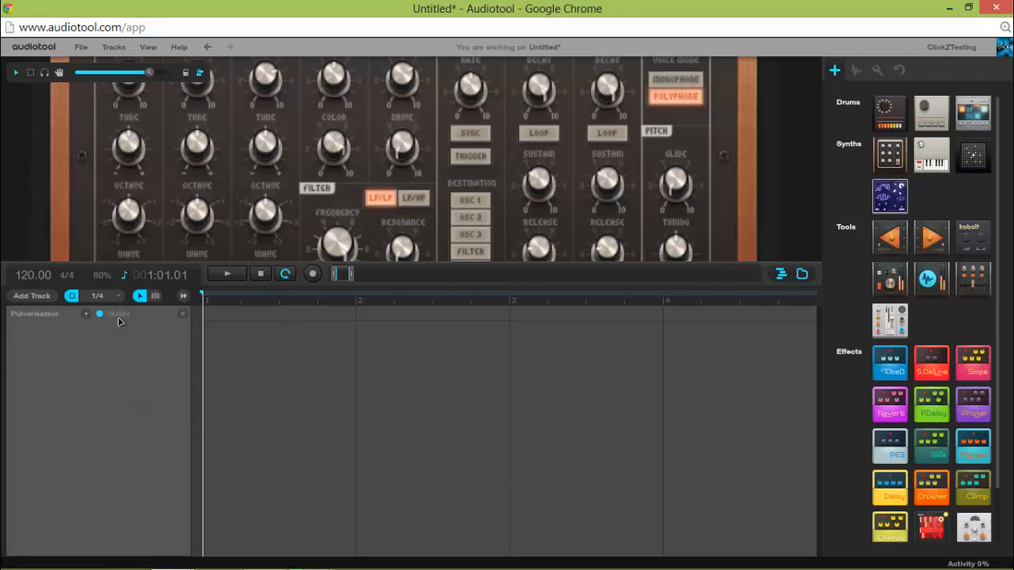
double_click(205, 315)
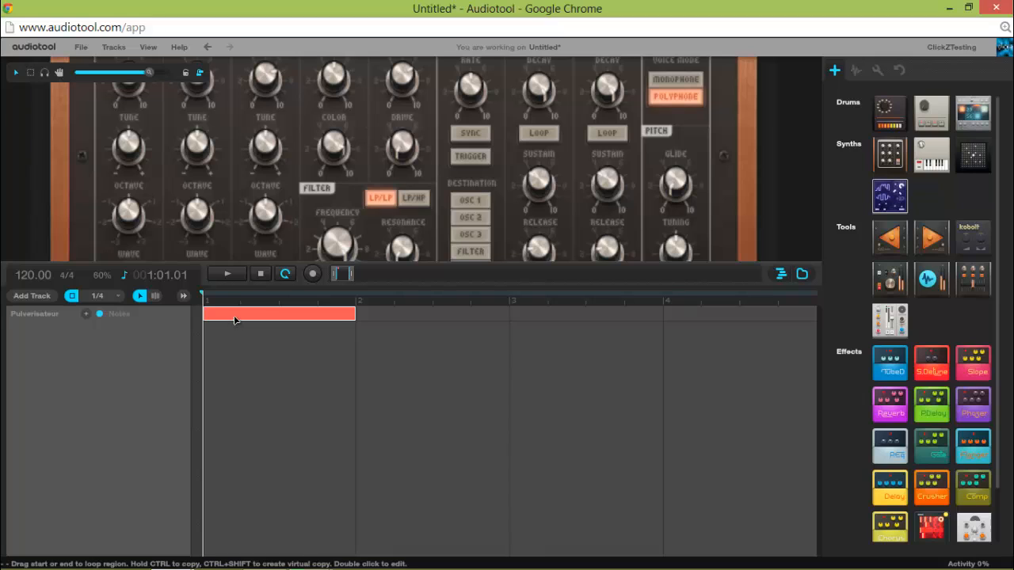
double_click(236, 318)
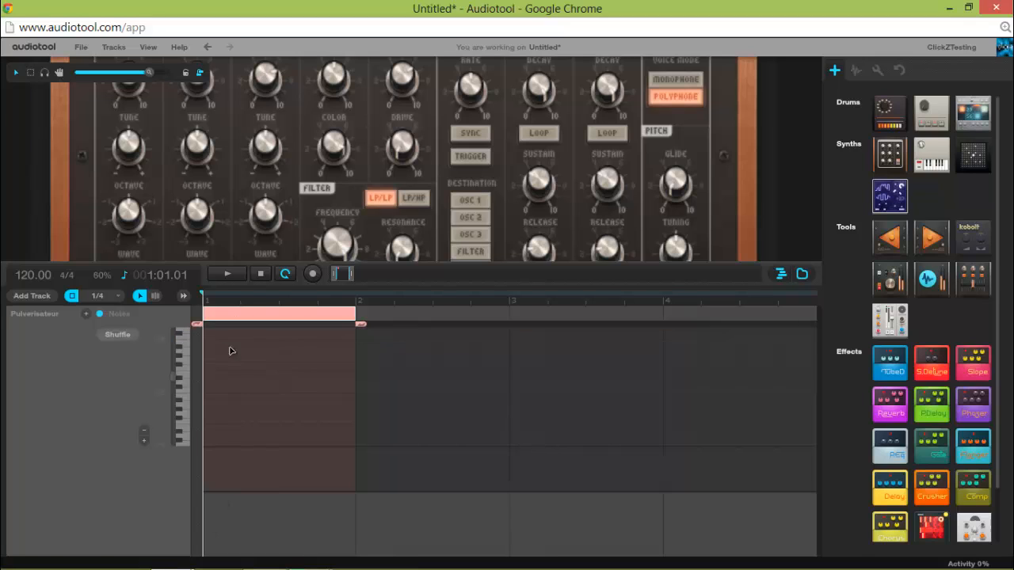
Fill the region with four quarter notes alternating between a lower white key and the next white key above, and play the pattern.
left_click(286, 274)
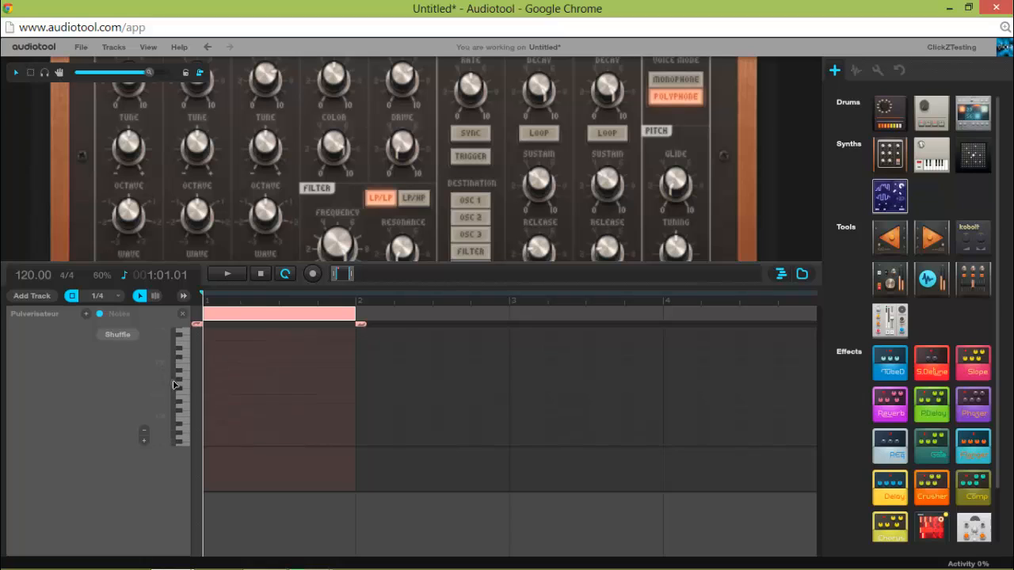
left_click_drag(162, 406, 163, 381)
left_click(178, 380)
mouse_move(178, 380)
left_mouse_down()
mouse_move(181, 361)
mouse_move(188, 374)
mouse_move(183, 355)
mouse_move(182, 424)
mouse_move(183, 359)
mouse_move(187, 370)
left_mouse_up()
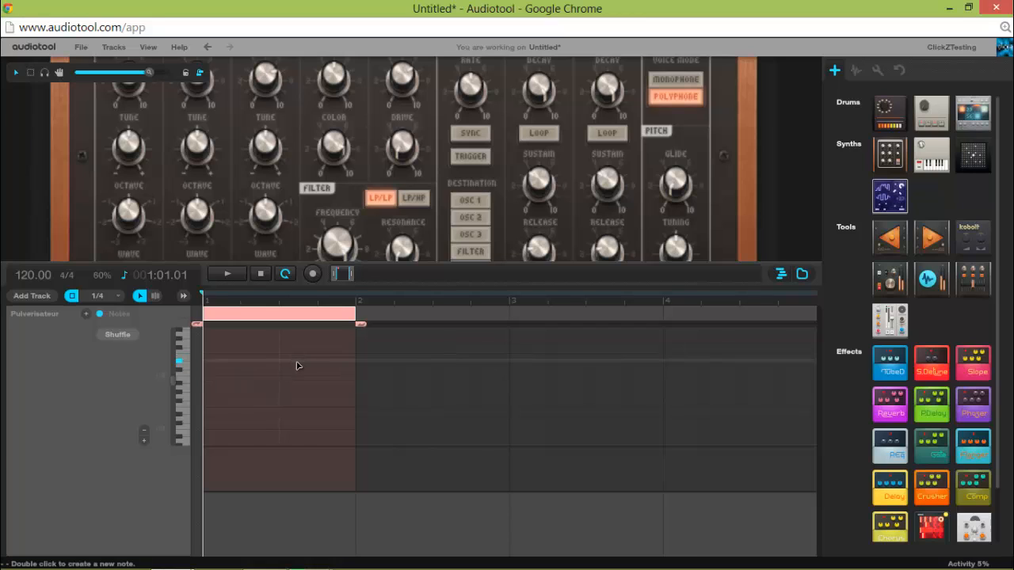
double_click(214, 366)
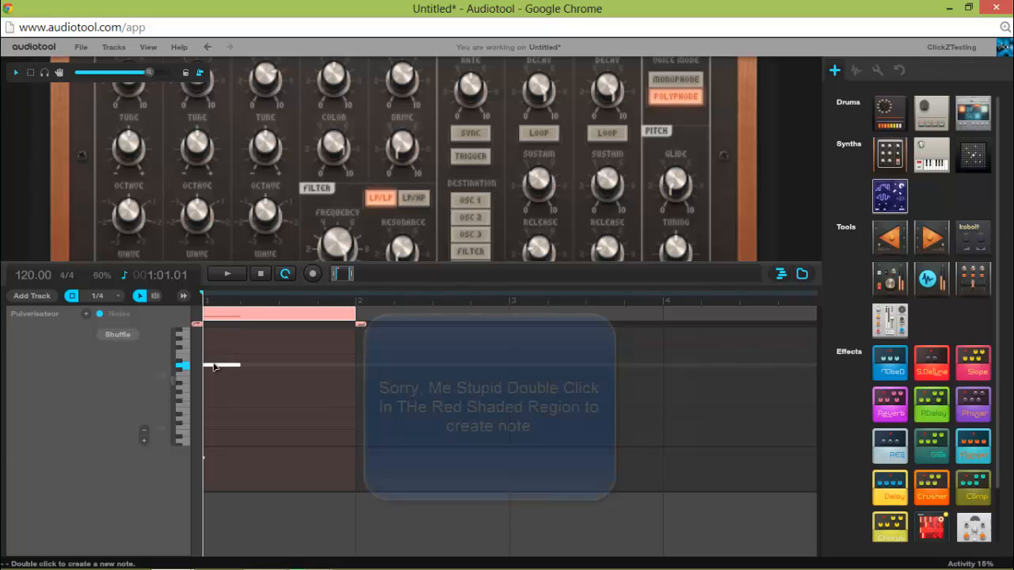
left_click(255, 360)
double_click(255, 356)
left_click(289, 367)
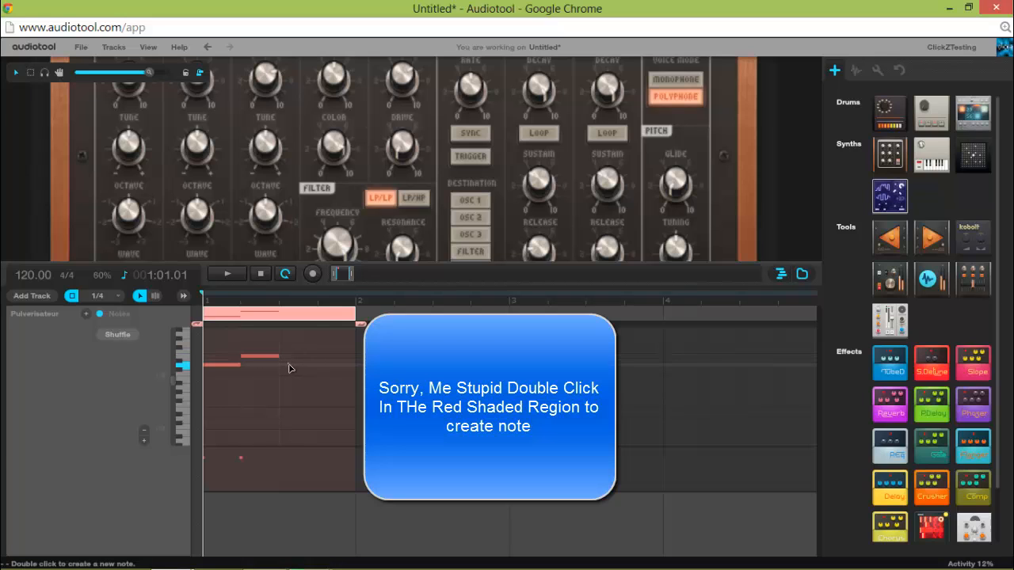
double_click(289, 366)
double_click(337, 357)
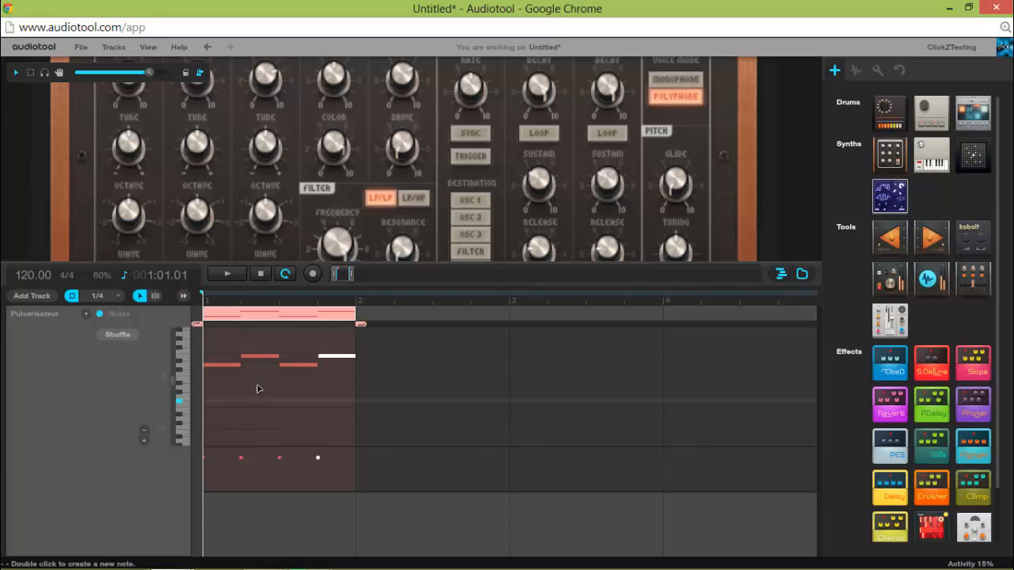
left_click(240, 273)
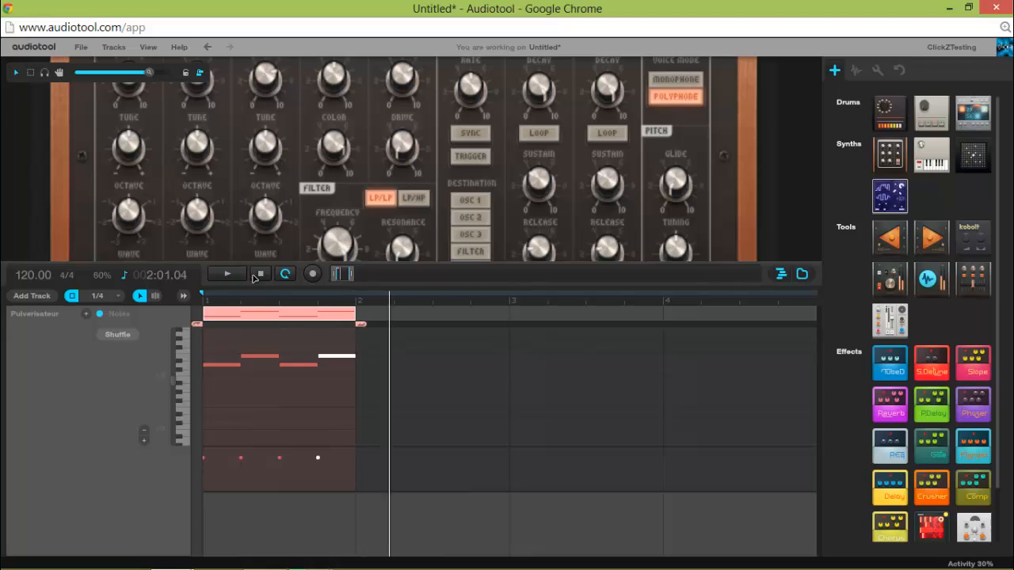
left_click(257, 275)
Rework the pattern into single lower notes on beats 1 and 3 and stacked two-note chords on beats 2 and 4.
left_click_drag(252, 359, 252, 354)
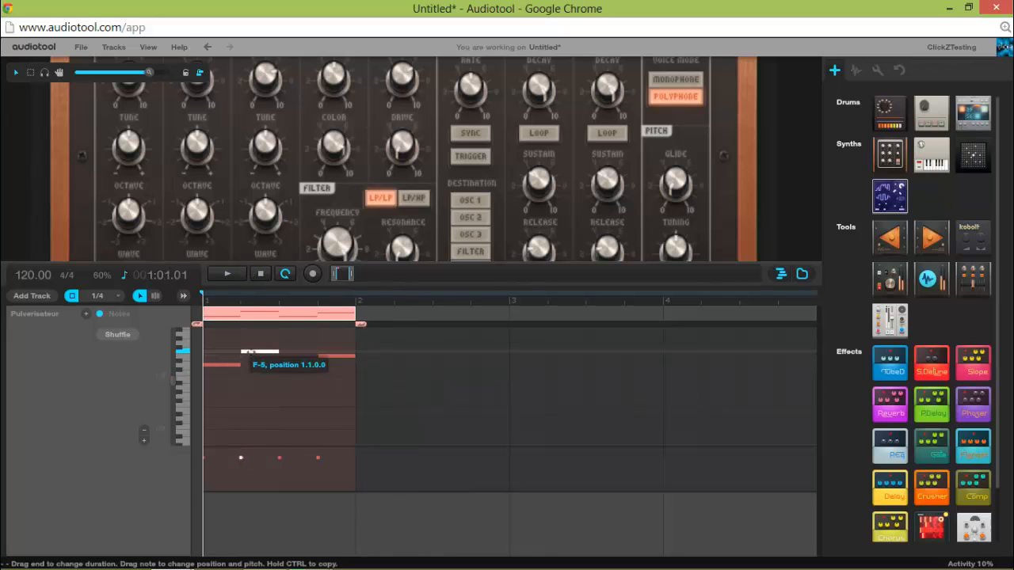
left_click_drag(329, 356, 257, 339)
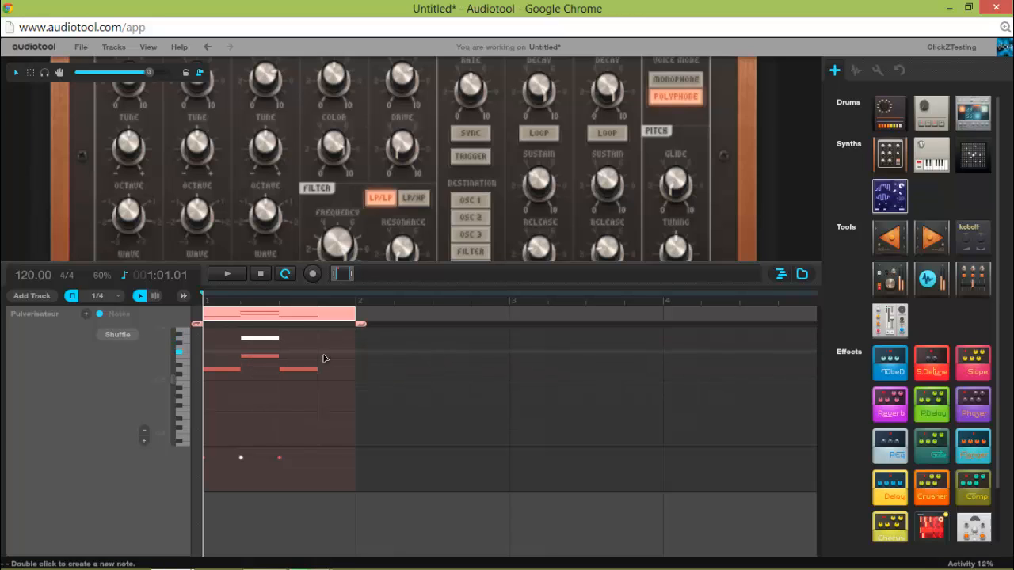
left_click(335, 359)
double_click(334, 357)
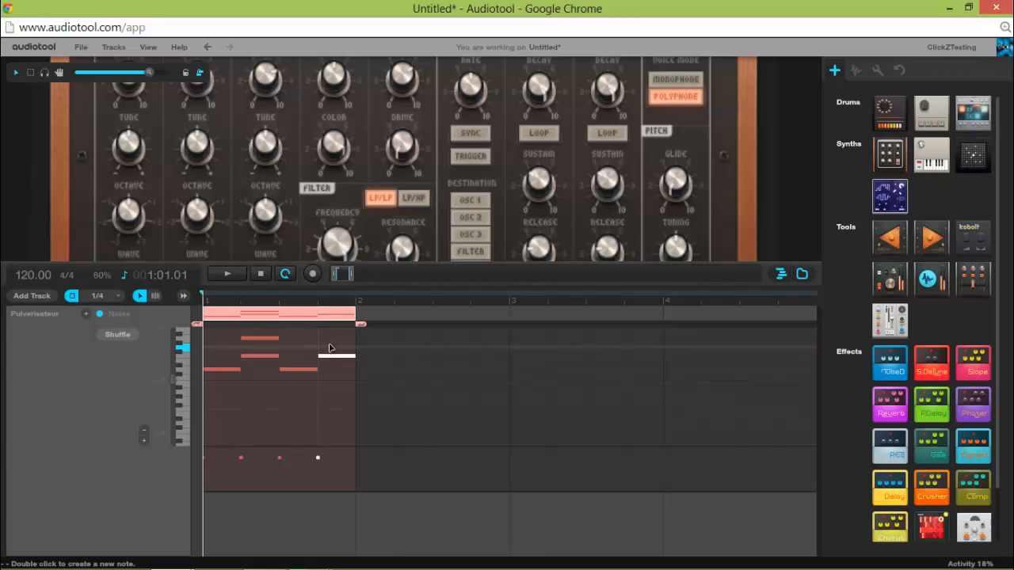
double_click(330, 339)
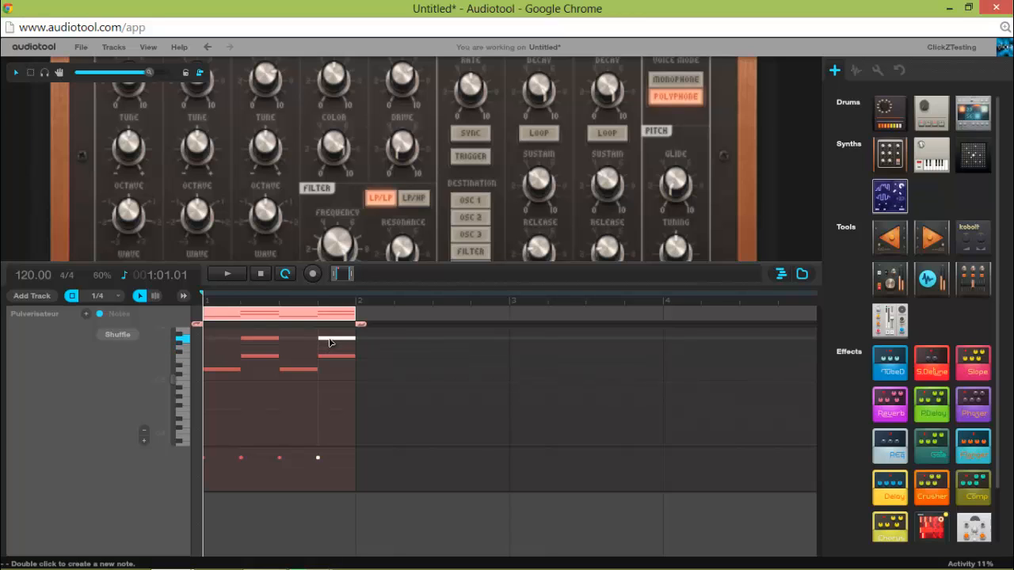
Play the edited note pattern twice from the start, stopping playback each time.
left_click(241, 281)
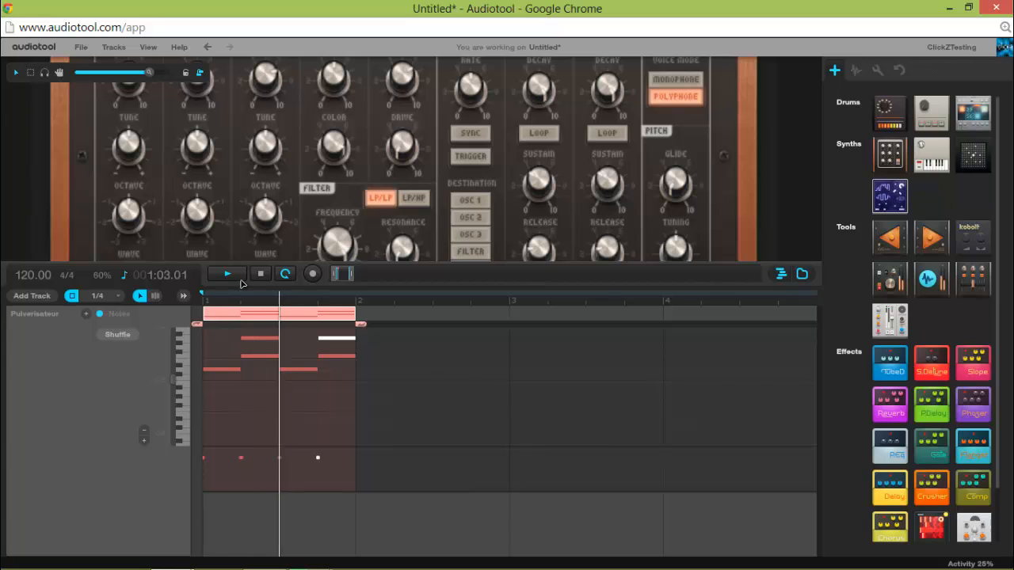
left_click(260, 274)
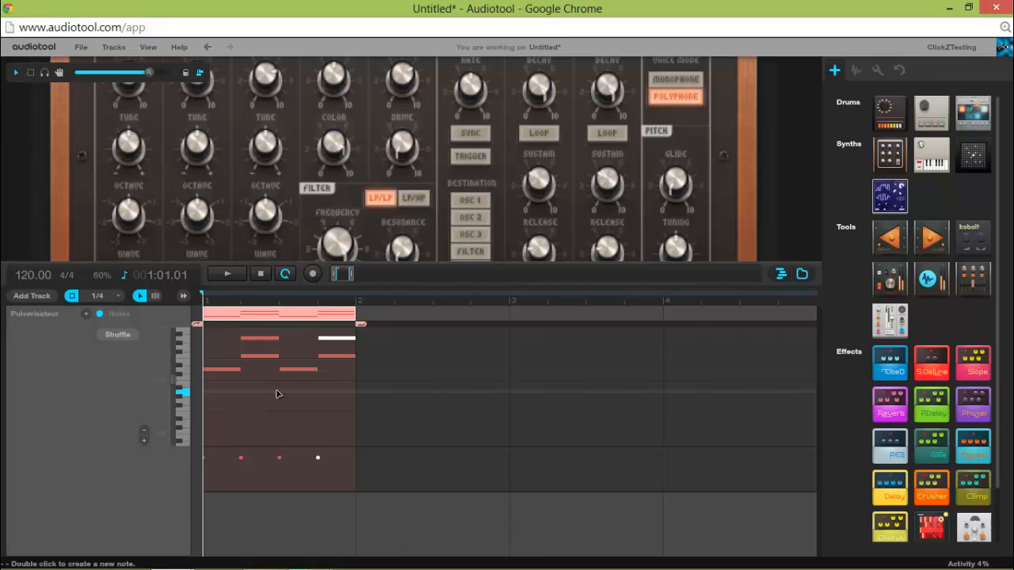
left_click(227, 273)
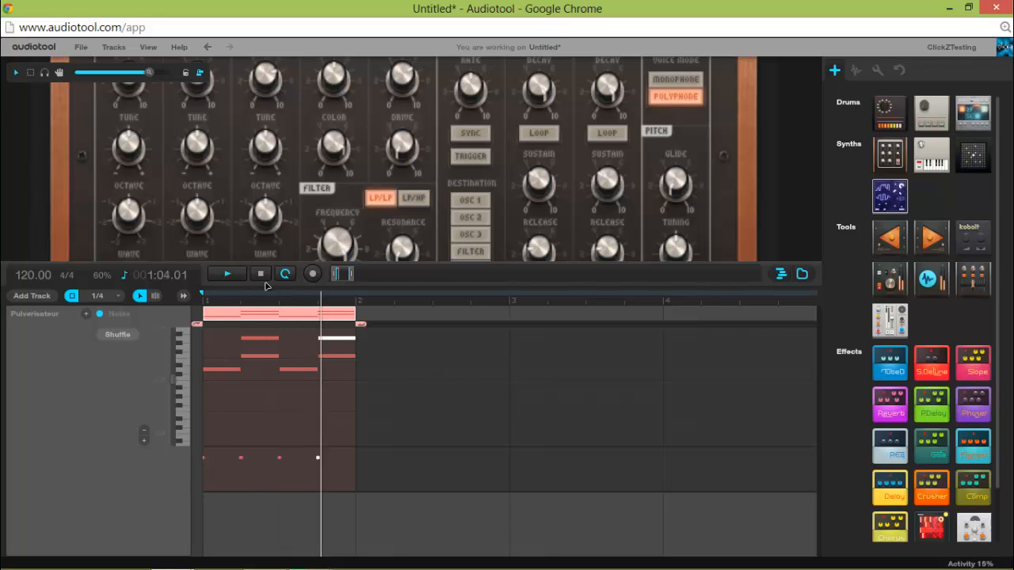
key("space")
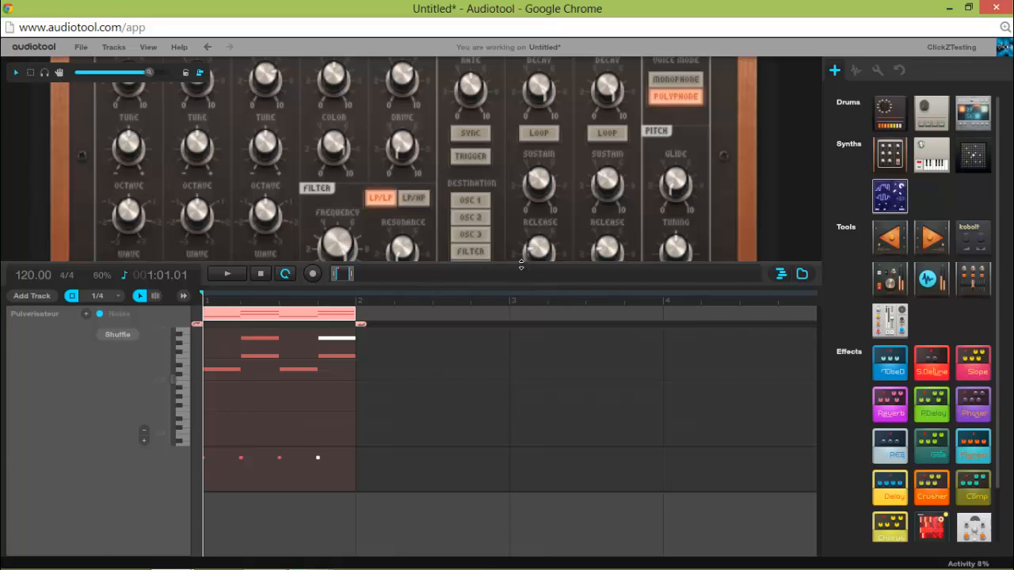
Shorten the loop range to bar 1 so it ends at bar 2, and play the loop to check it.
left_click_drag(522, 265, 452, 557)
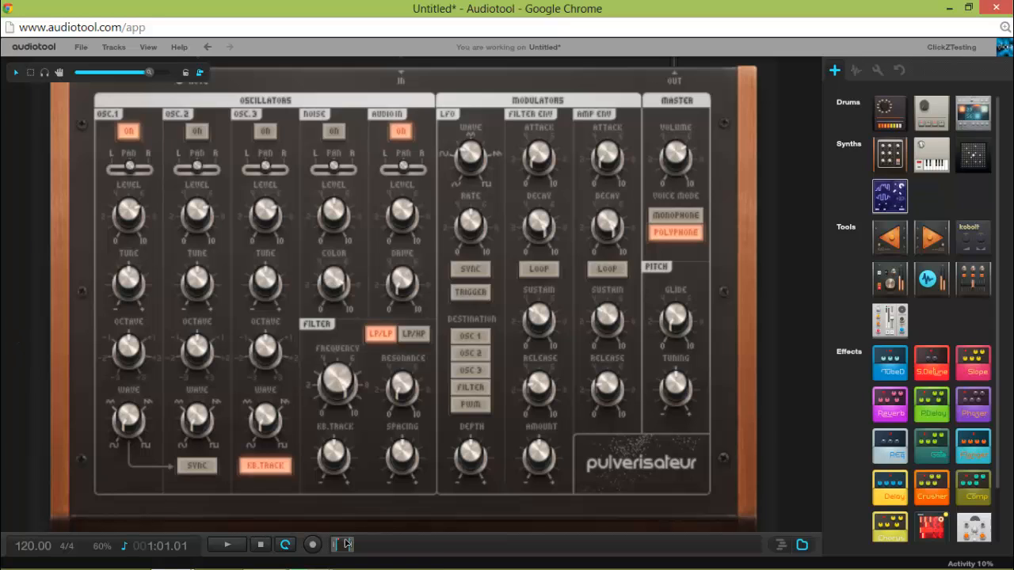
left_click_drag(355, 513, 363, 424)
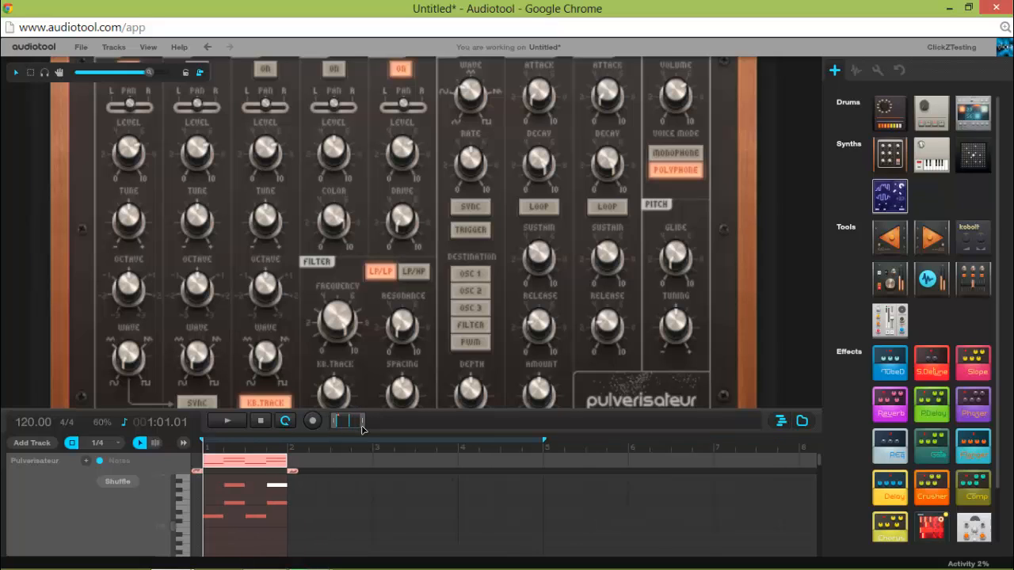
left_click_drag(534, 445, 291, 464)
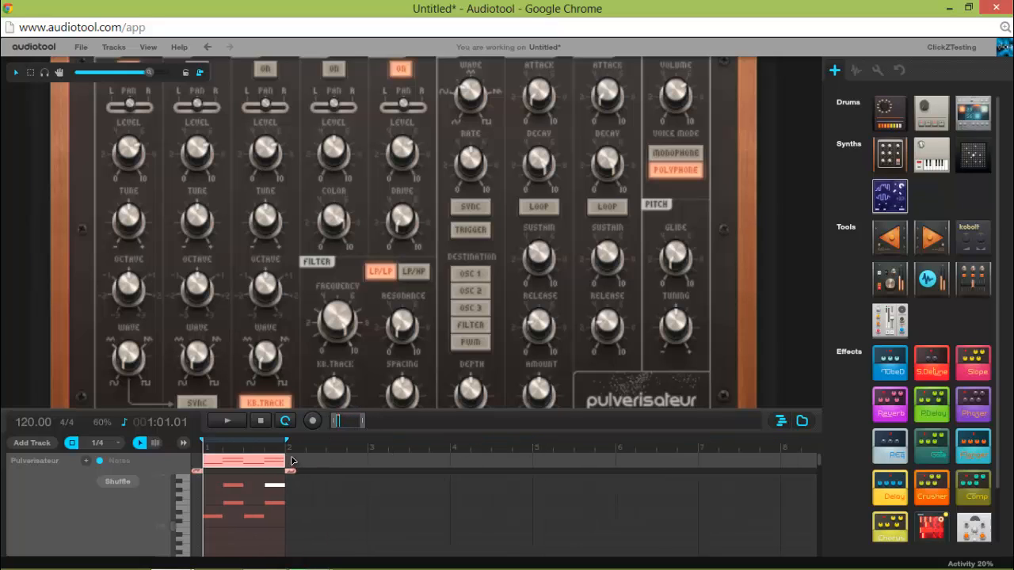
left_click(240, 426)
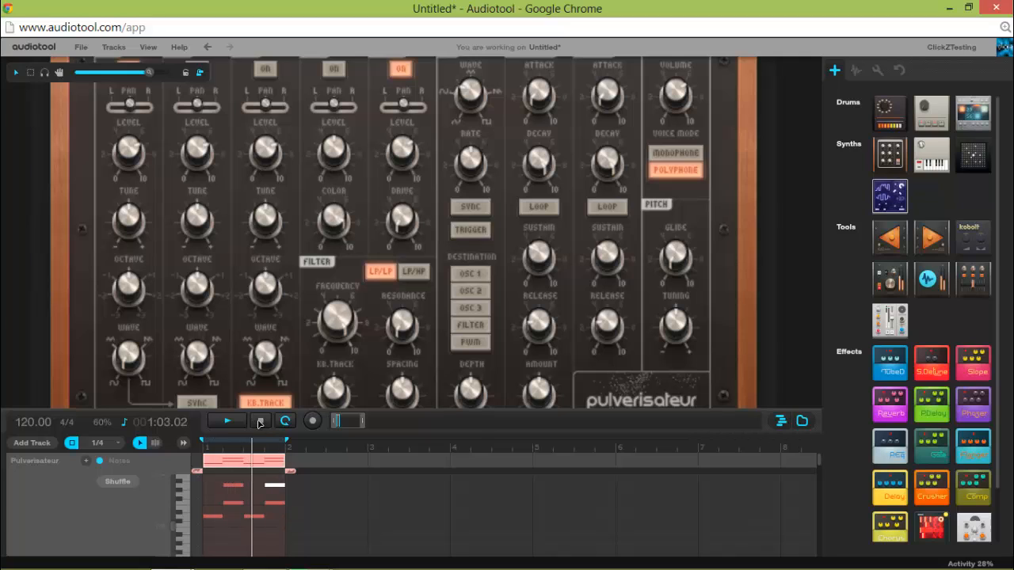
left_click(260, 424)
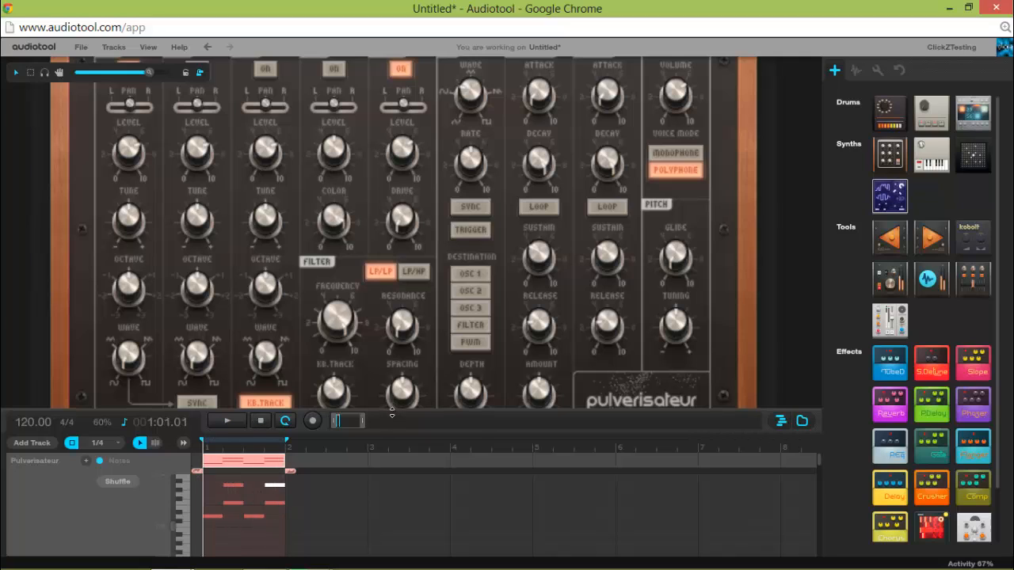
Shrink the timeline and, with the loop playing, set oscillator 1's level to -2.641 dB.
left_click_drag(392, 413, 388, 539)
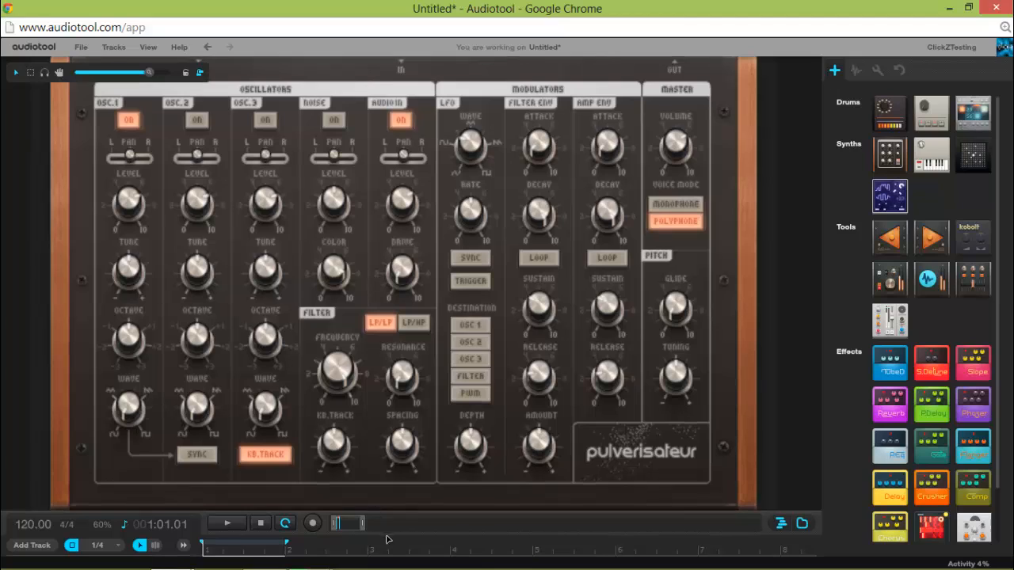
mouse_move(135, 211)
left_click(242, 522)
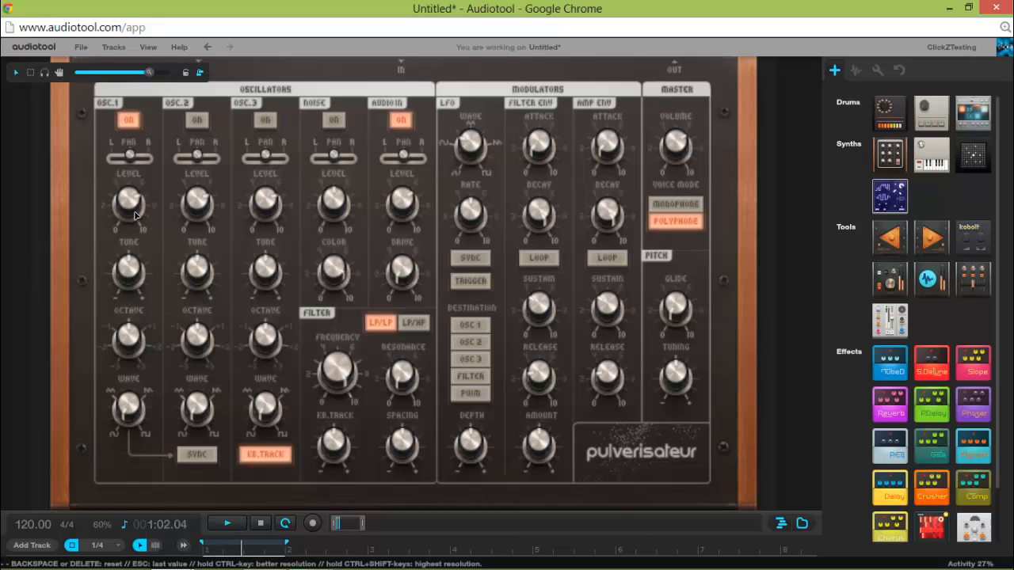
left_click_drag(134, 217, 167, 220)
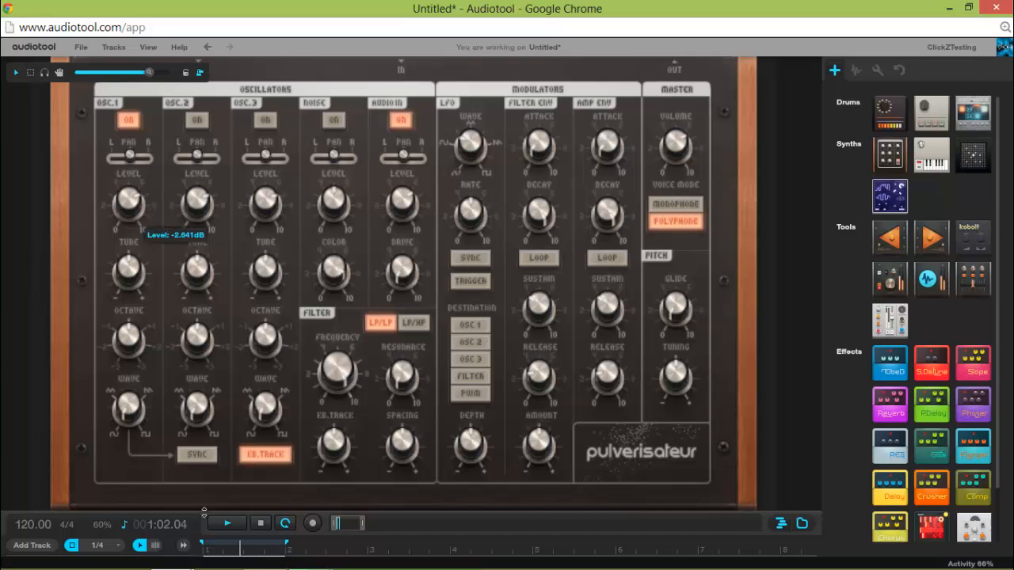
Stop the loop and sweep oscillator 1's level down and back up.
left_click(259, 523)
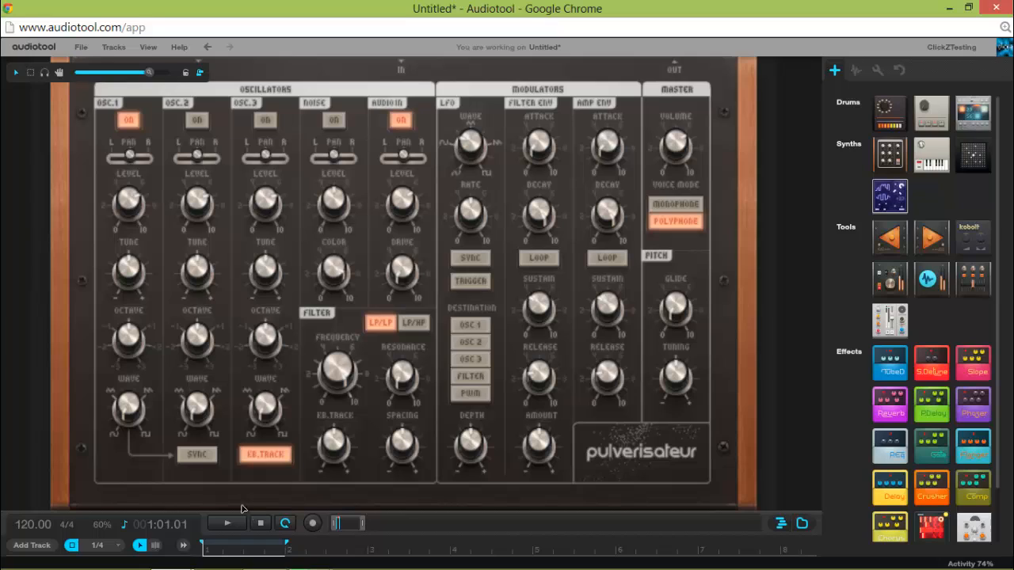
mouse_move(135, 198)
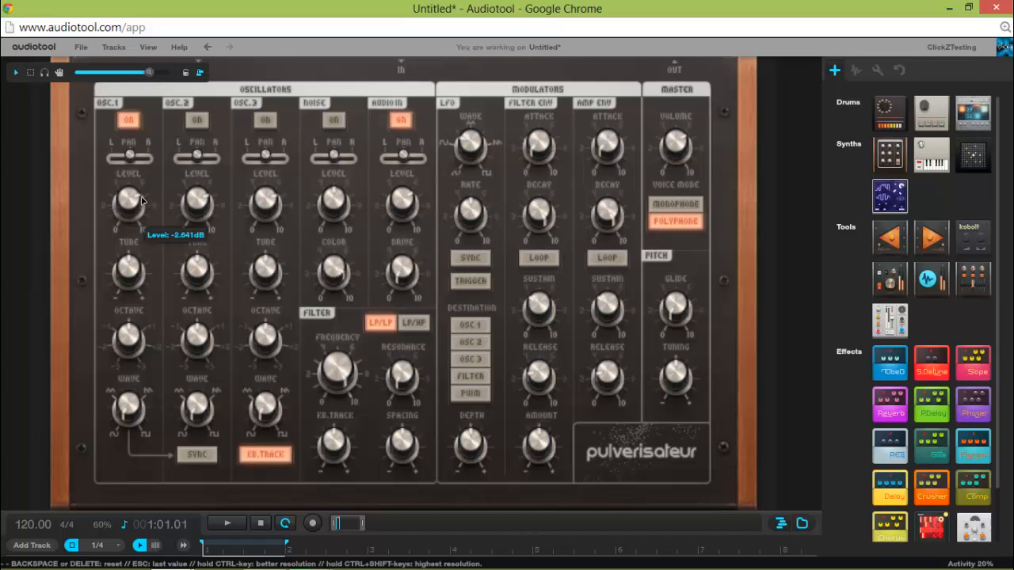
left_click_drag(117, 172, 126, 205)
left_click_drag(131, 198, 134, 253)
left_click_drag(136, 252, 125, 199)
mouse_move(122, 279)
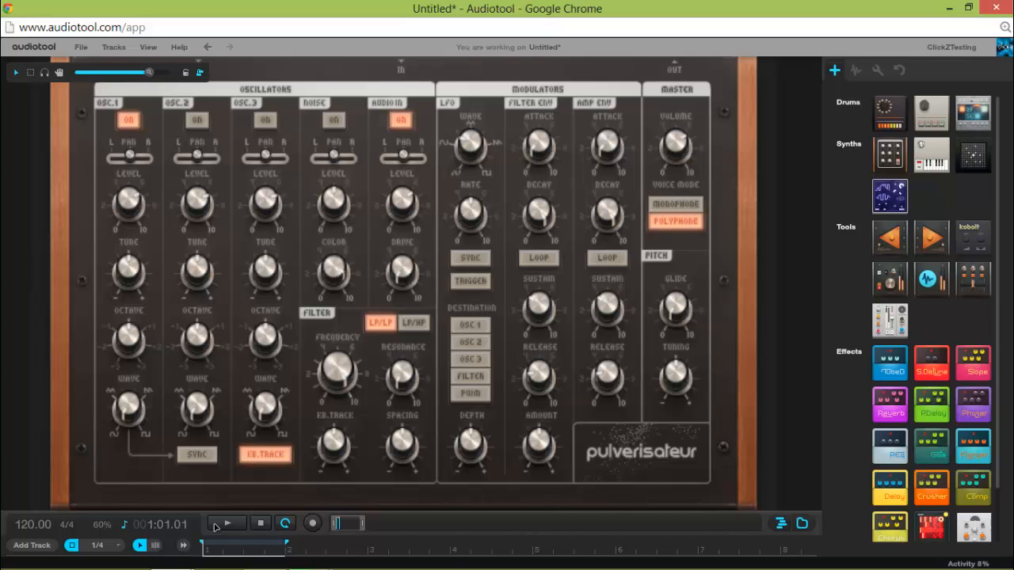
Detune oscillator 1 while the loop plays, restore its tuning to 0 cent, and stop playback.
mouse_move(131, 210)
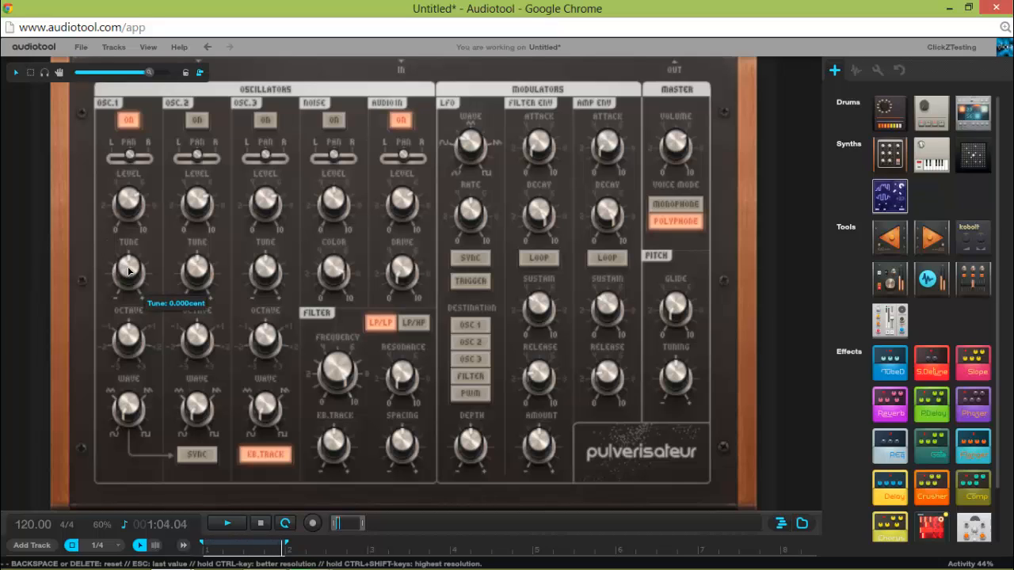
left_click_drag(131, 272, 109, 247)
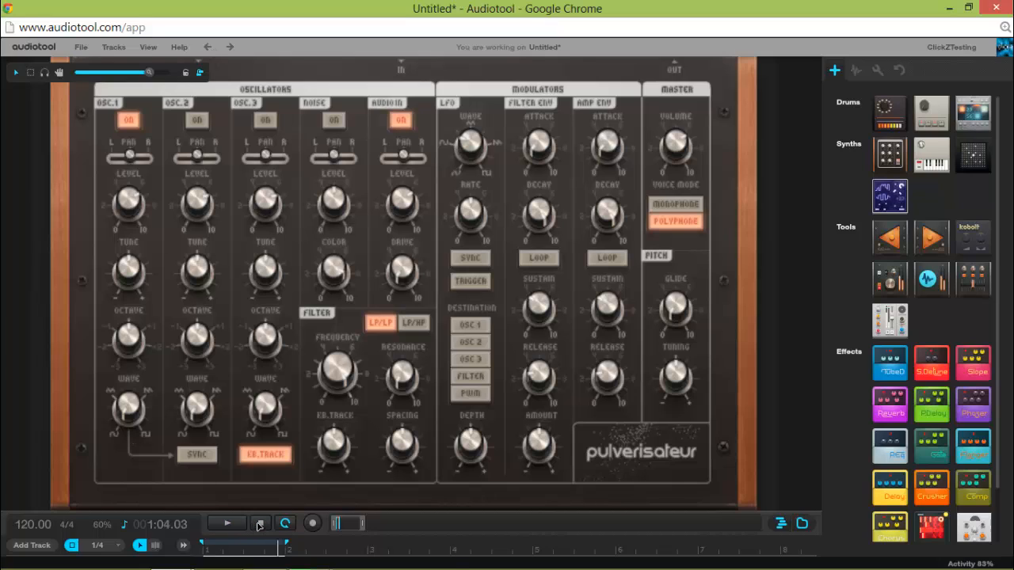
key("space")
mouse_move(122, 205)
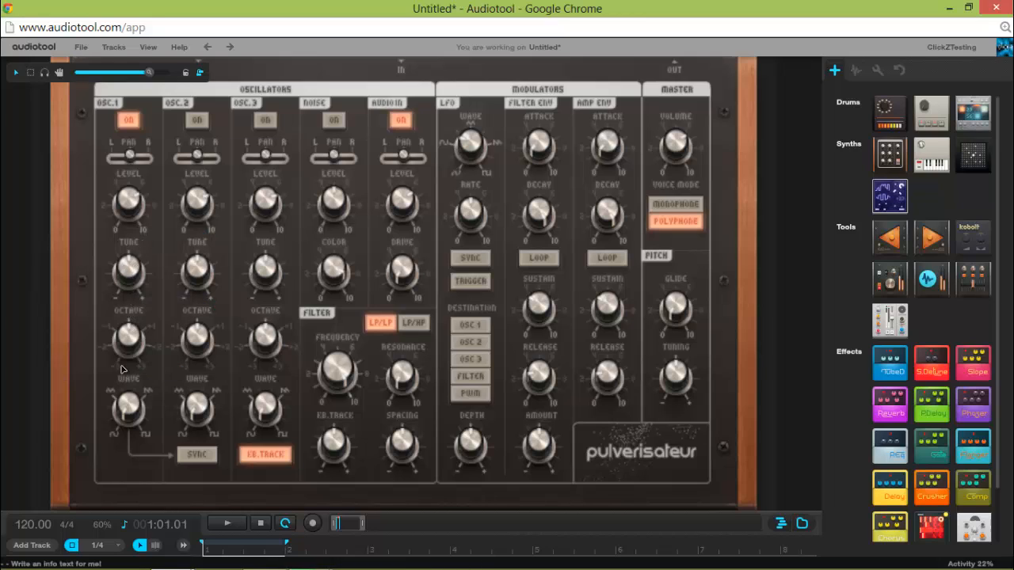
mouse_move(135, 342)
Collapse the timeline completely, and play the loop while shifting oscillator 1's octave down and back up.
left_click_drag(372, 498, 371, 348)
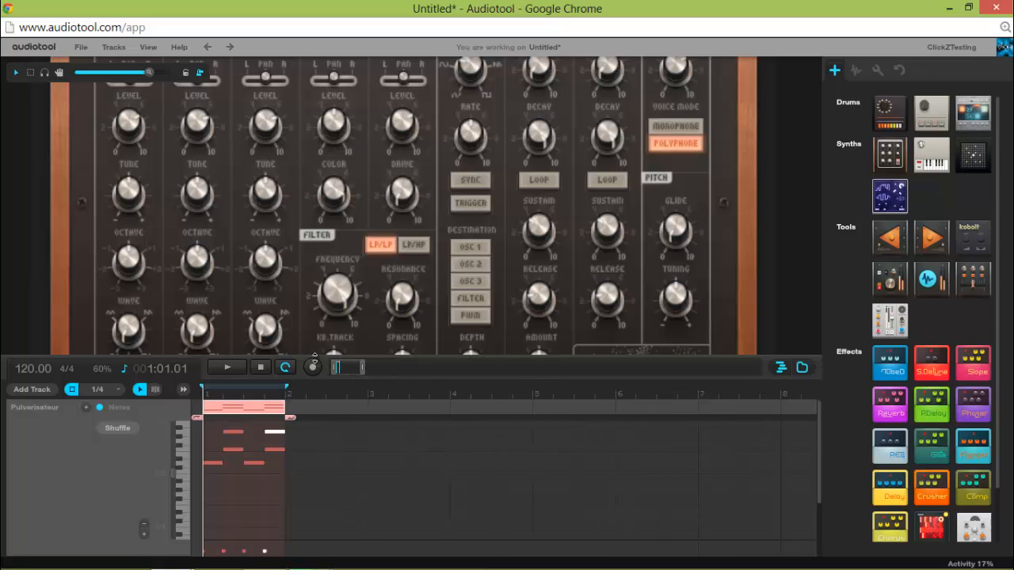
left_click_drag(339, 413, 336, 564)
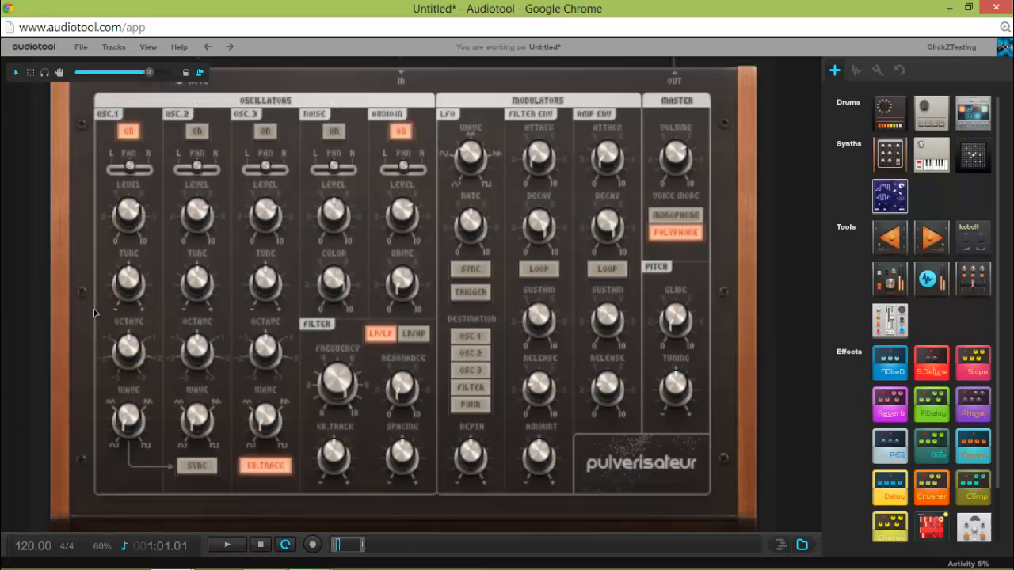
left_click(238, 545)
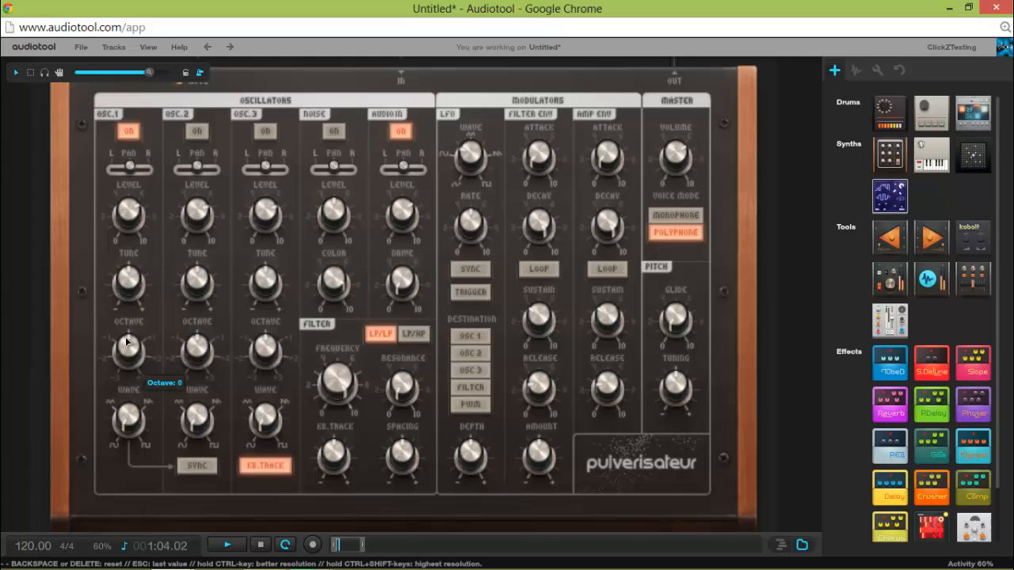
left_click_drag(126, 329, 133, 379)
left_click_drag(133, 382, 112, 343)
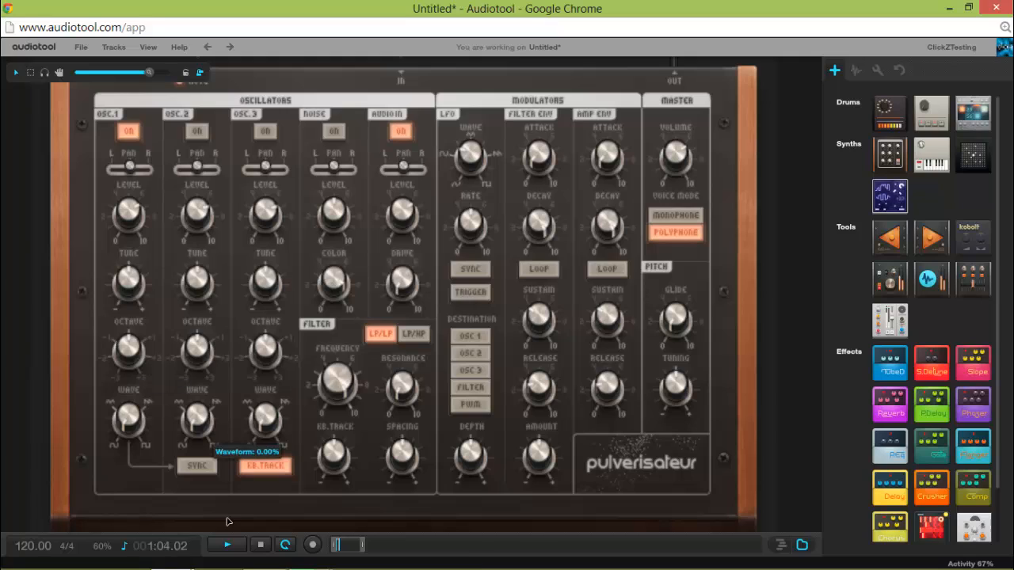
left_click(257, 546)
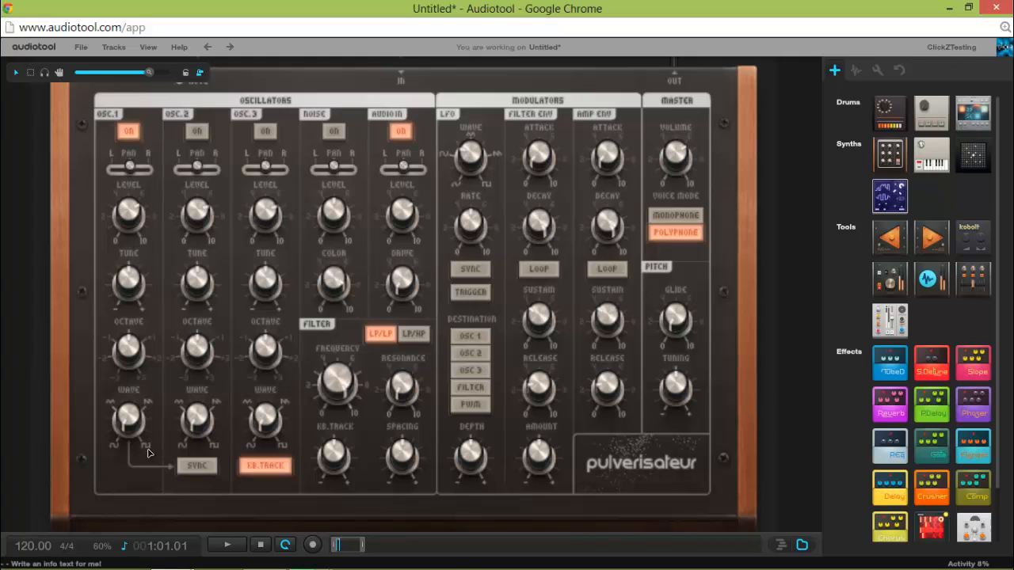
Set oscillator 1's waveform to 51.65% and play the loop to hear the blended wave, stopping playback at the end.
left_click_drag(149, 453, 149, 449)
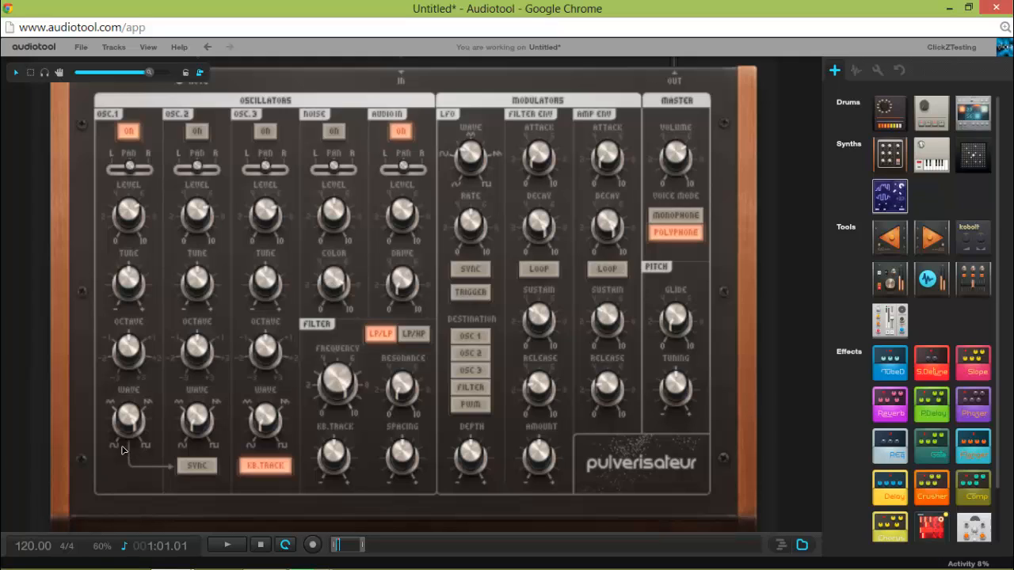
mouse_move(133, 420)
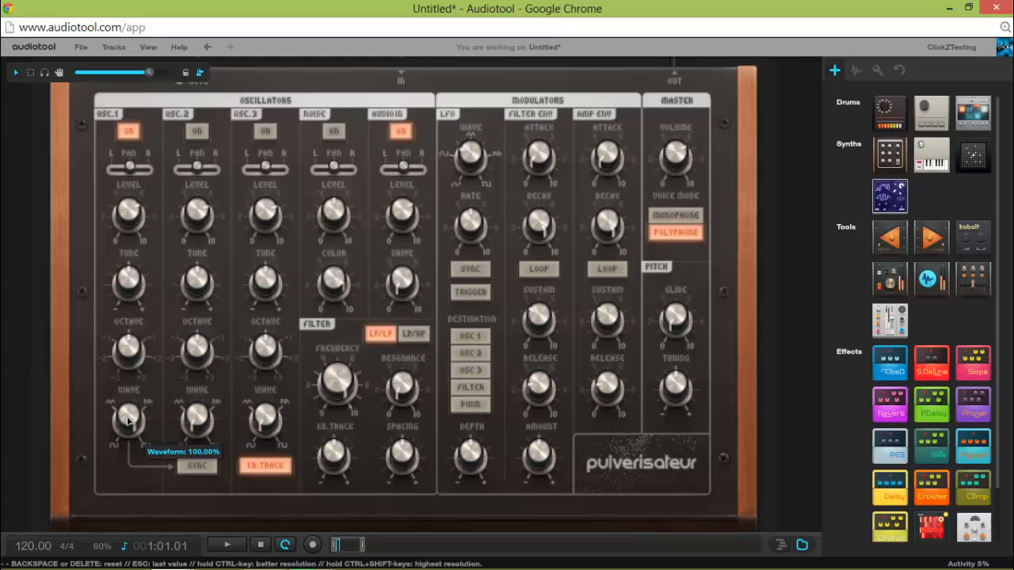
left_click_drag(128, 420, 145, 559)
left_click_drag(137, 414, 135, 421)
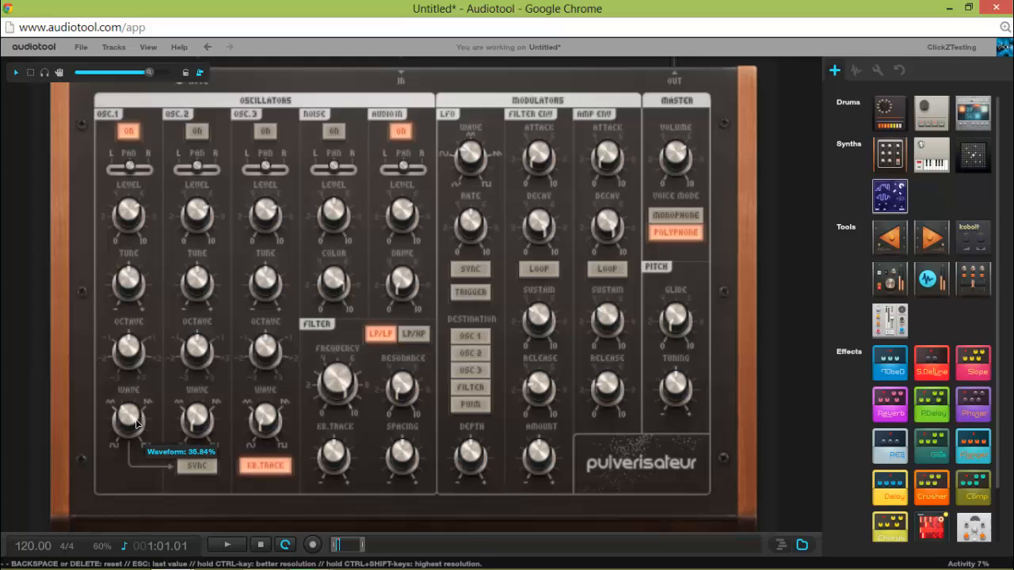
left_click(235, 548)
left_click(262, 546)
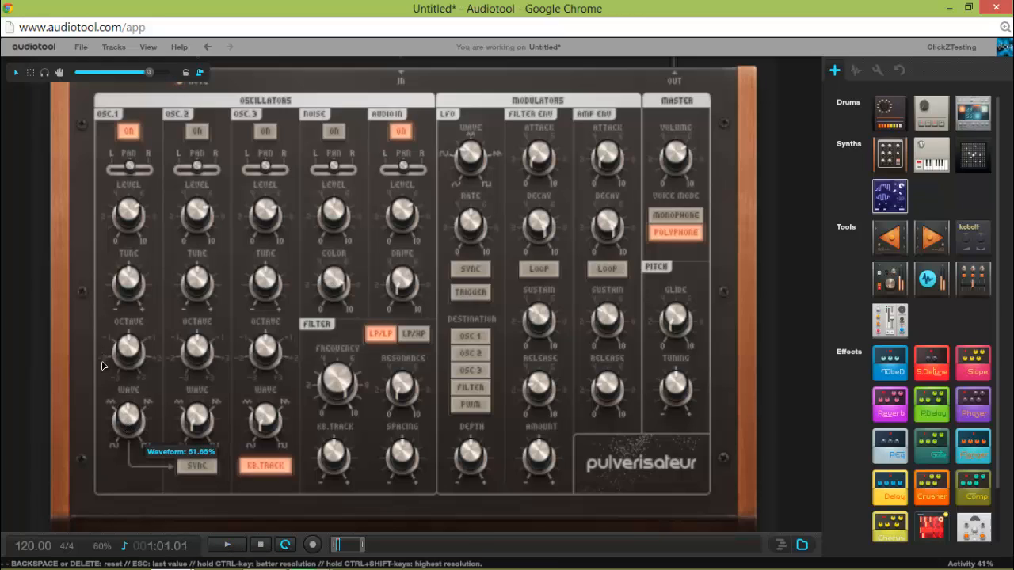
left_click_drag(101, 365, 95, 355)
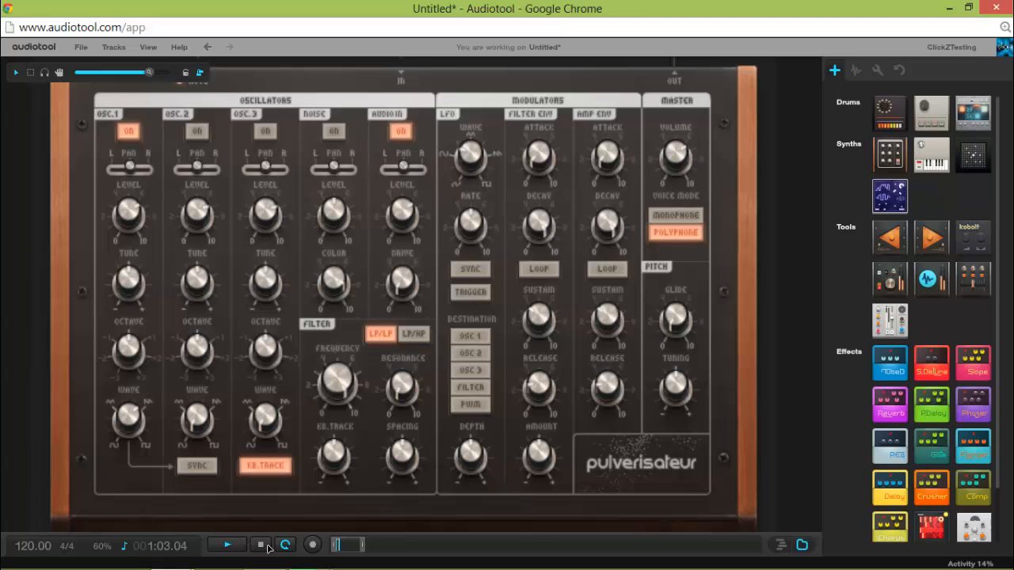
left_click(260, 545)
left_click(261, 546)
Turn oscillator 1's waveform down to 0.00% and play the loop to hear the change.
left_click_drag(129, 418, 153, 555)
left_click_drag(139, 410, 214, 564)
left_click_drag(134, 420, 227, 524)
left_click(232, 546)
left_click(261, 546)
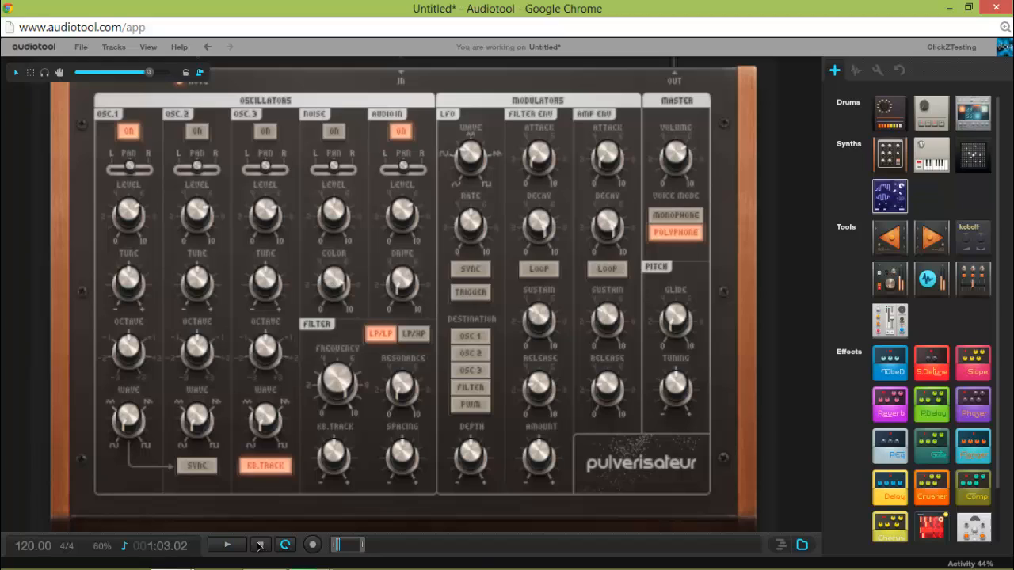
double_click(120, 414)
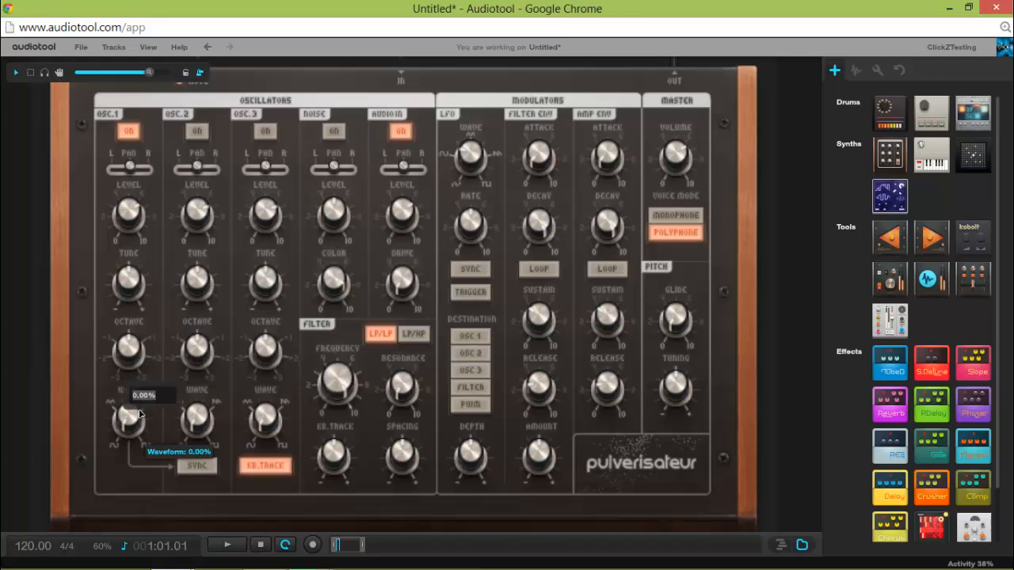
left_click(90, 433)
Raise oscillator 1's waveform again and play the loop briefly to hear the new setting.
left_click_drag(127, 414, 136, 211)
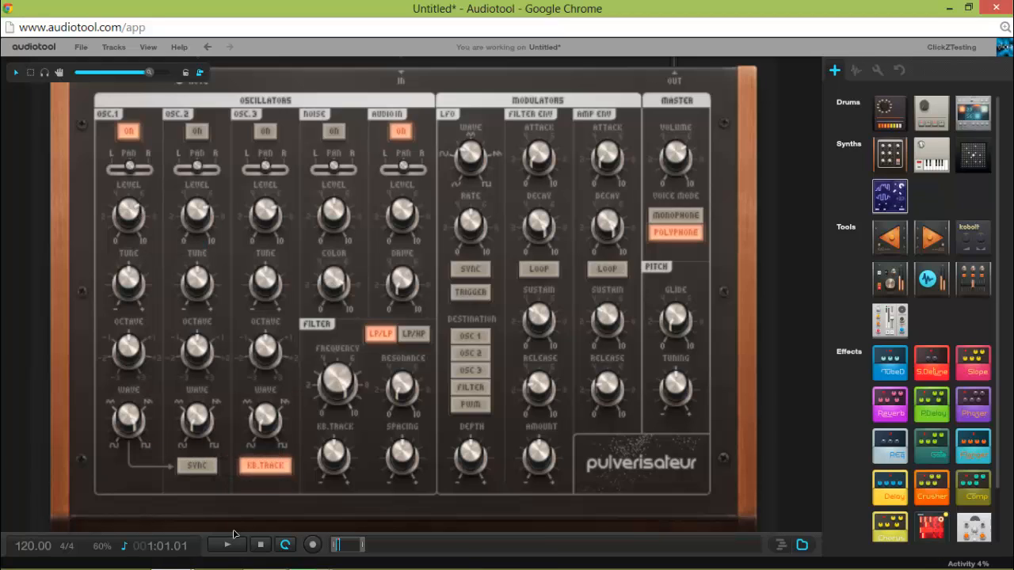
left_click(229, 546)
left_click(261, 546)
Switch on oscillator 2 with its waveform at 65.68% and adjust its octave.
left_click(192, 139)
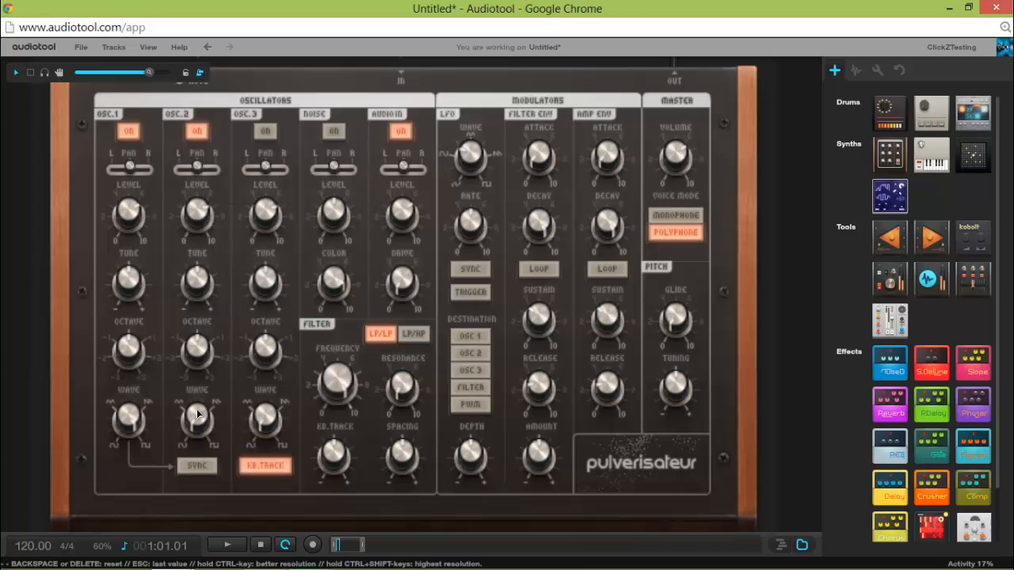
left_click_drag(201, 417, 181, 262)
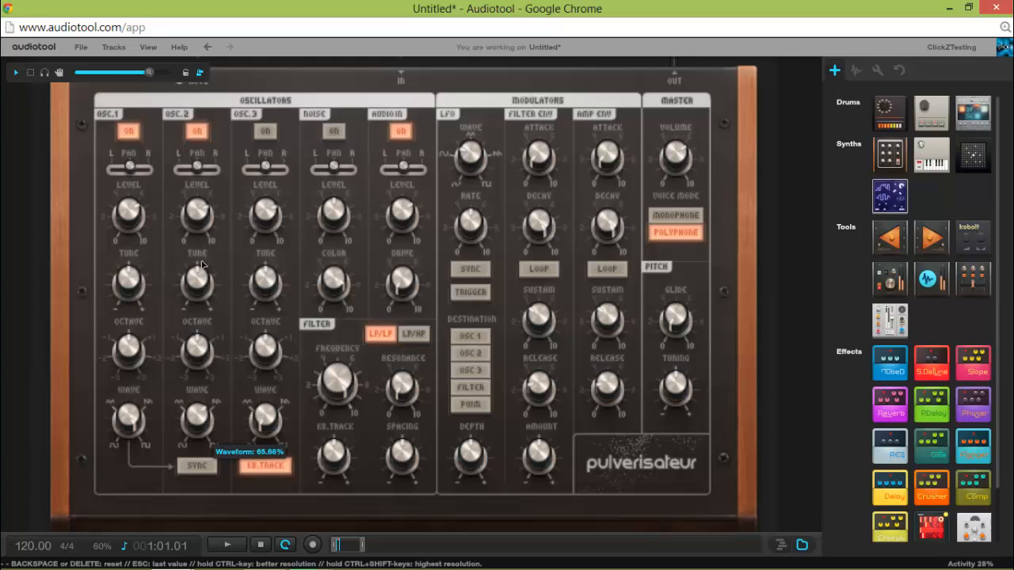
left_click_drag(197, 347, 203, 362)
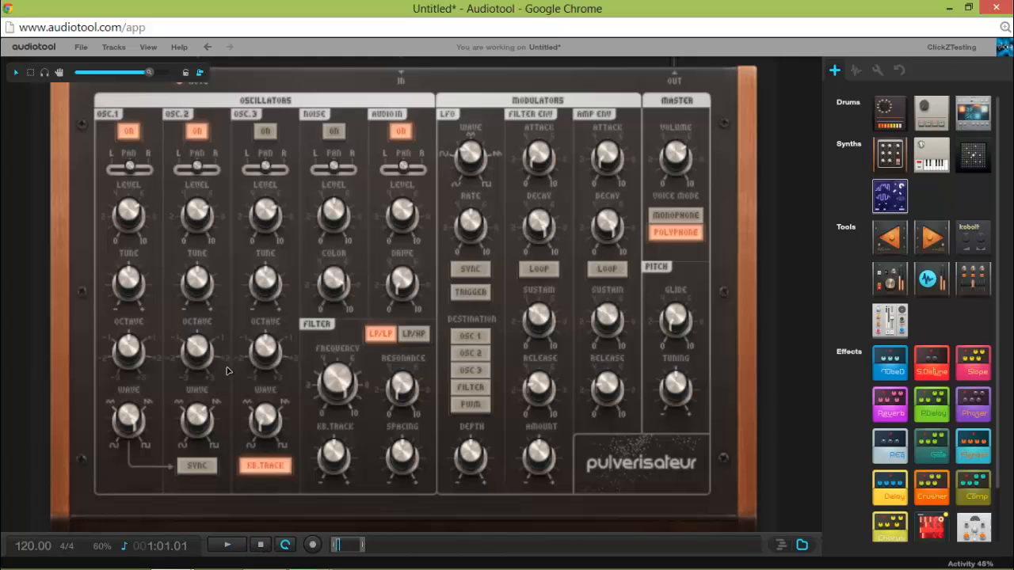
Compare the loop's sound with oscillator 2 switched off and switched back on.
left_click(197, 131)
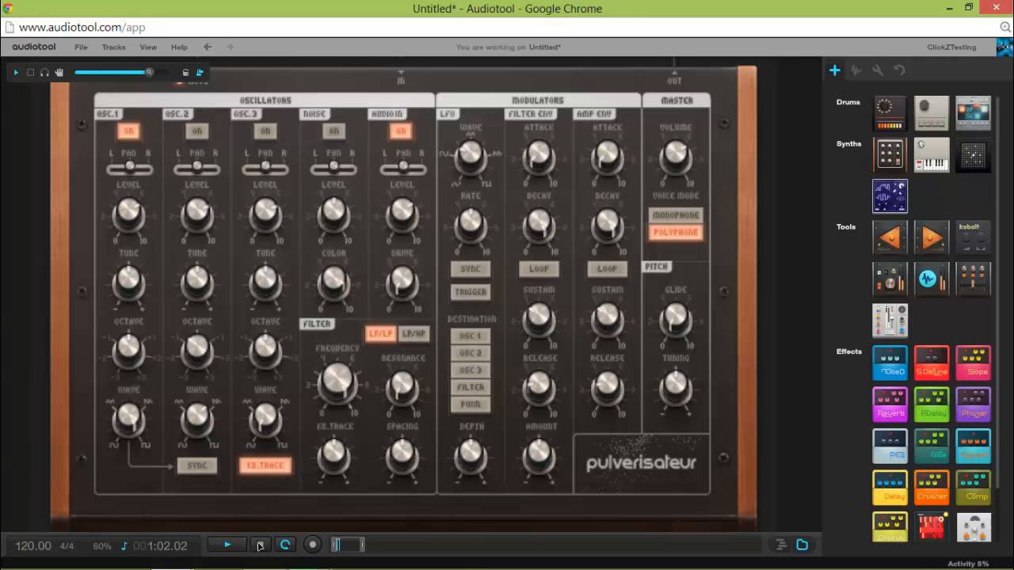
left_click(260, 545)
left_click(197, 131)
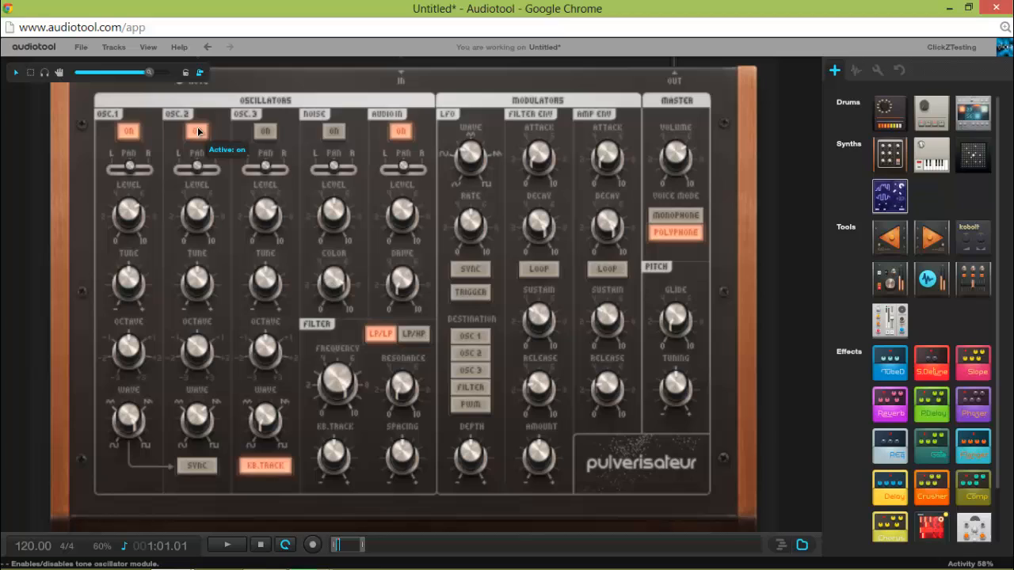
left_click(230, 544)
left_click(264, 546)
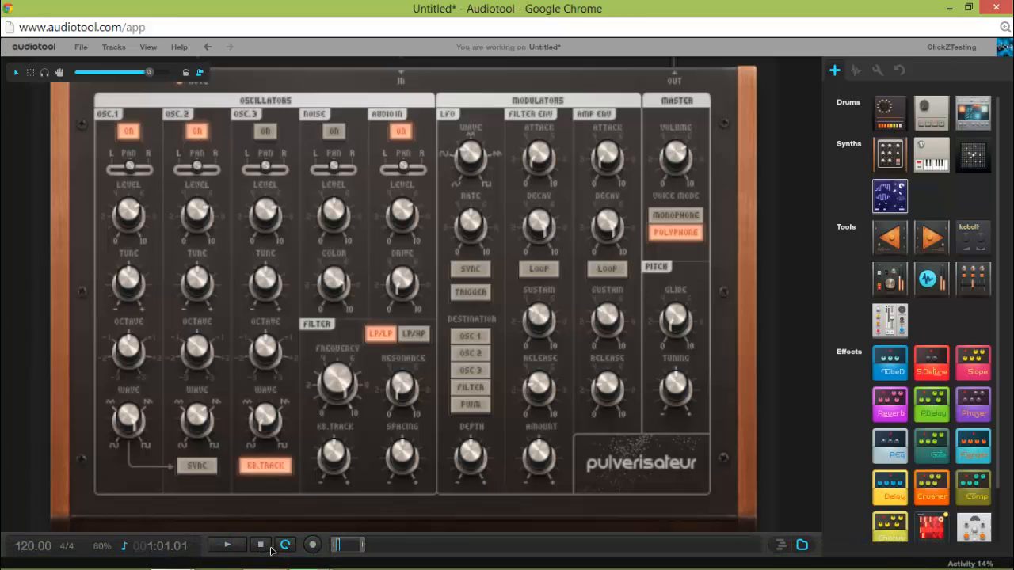
Switch on oscillator 3 with its waveform at 55.95%, and play the loop twice with all three oscillators.
left_click(273, 132)
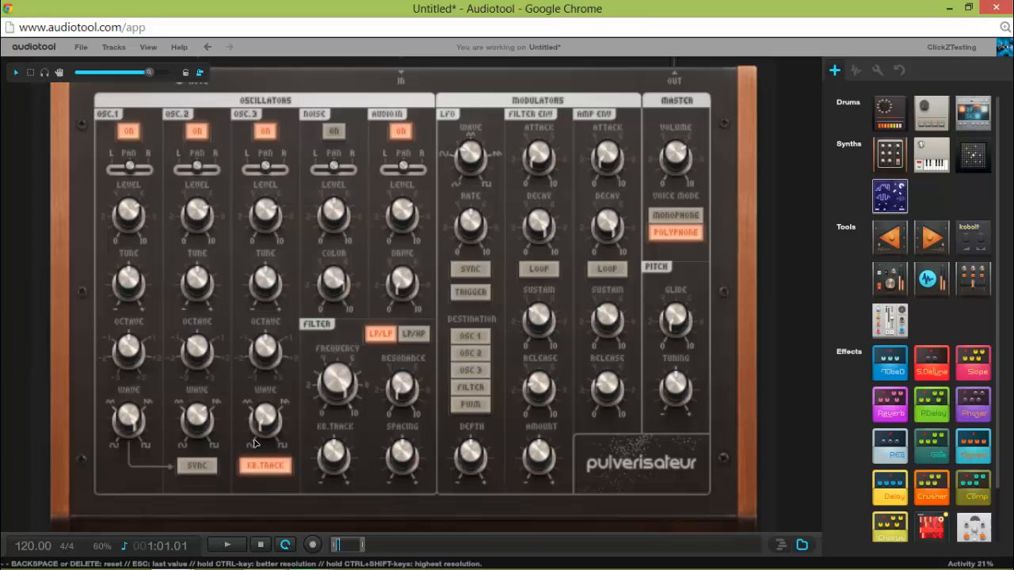
left_click_drag(263, 432, 270, 230)
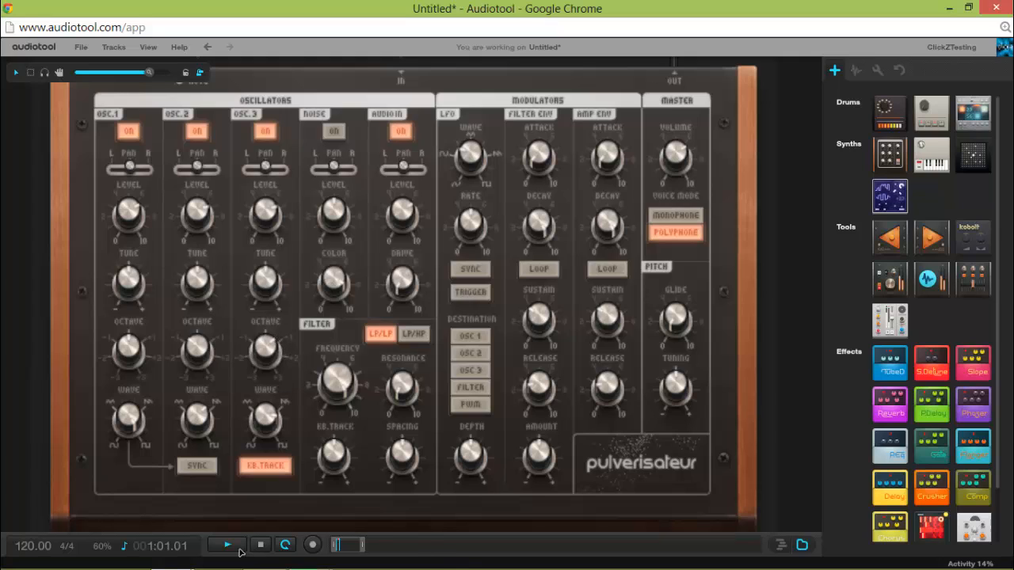
left_click(241, 552)
left_click(261, 545)
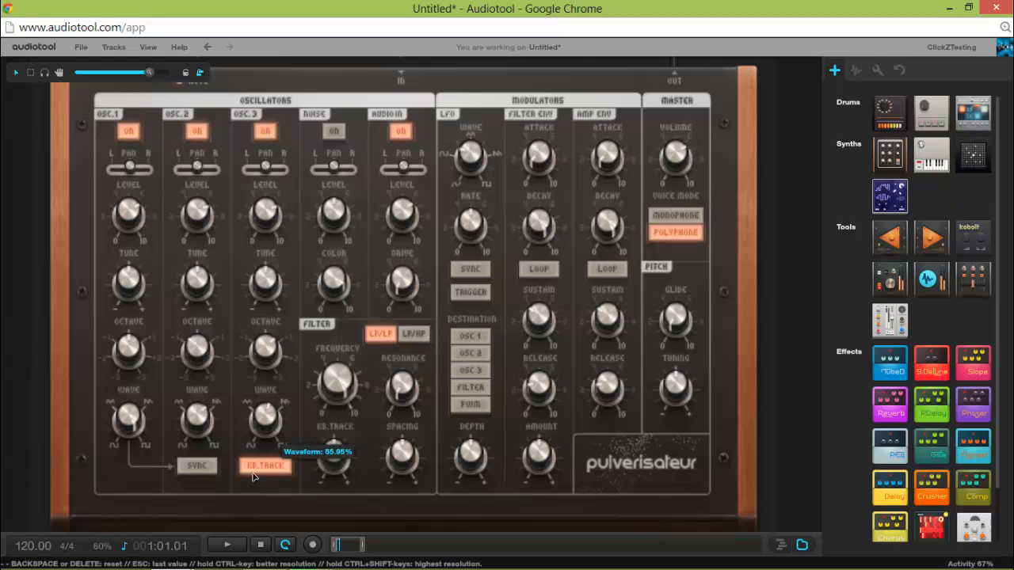
left_click_drag(253, 476, 271, 528)
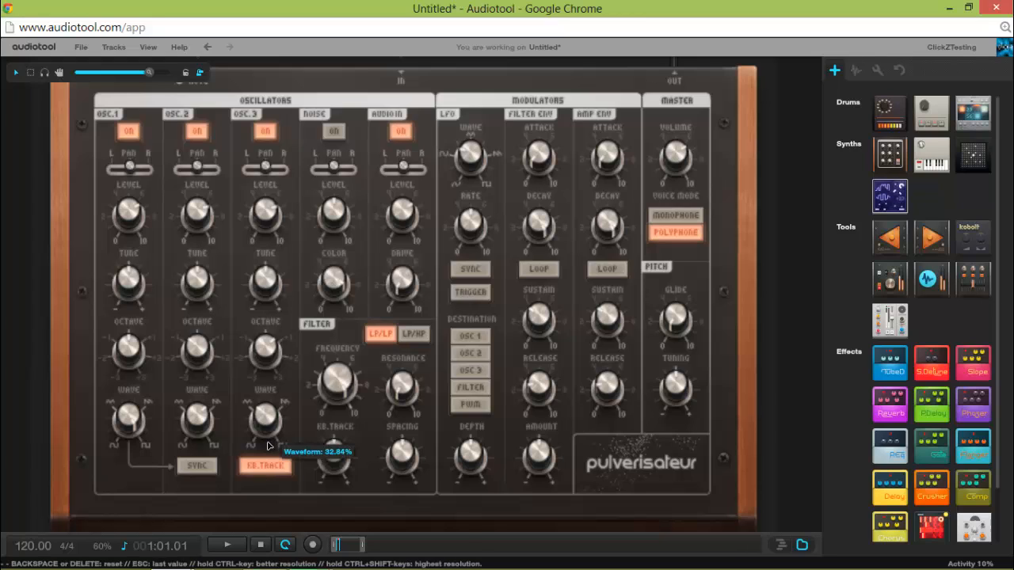
left_click(228, 545)
left_click(263, 545)
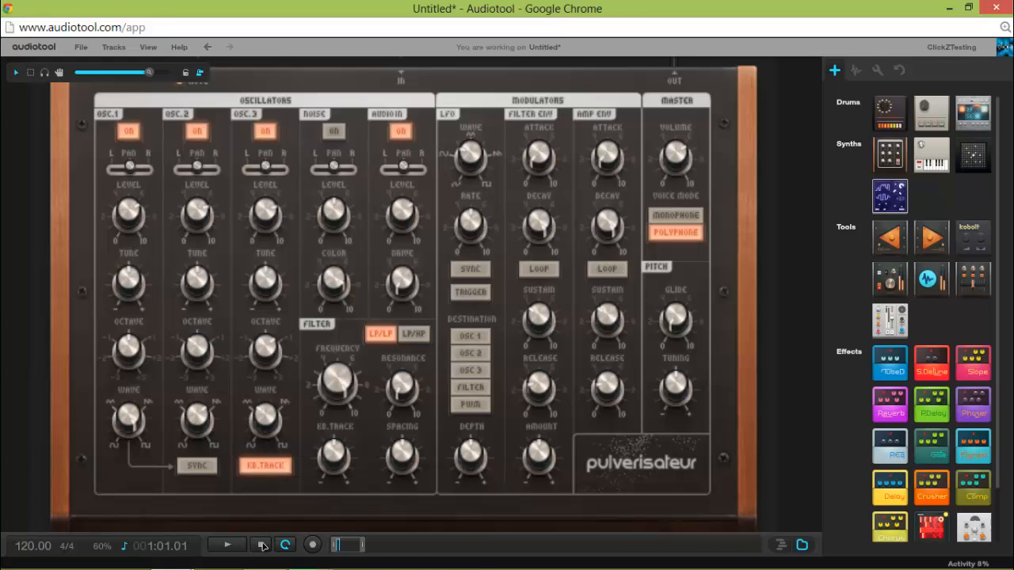
Switch off oscillators 1, 2 and 3.
left_click(141, 130)
left_click(206, 131)
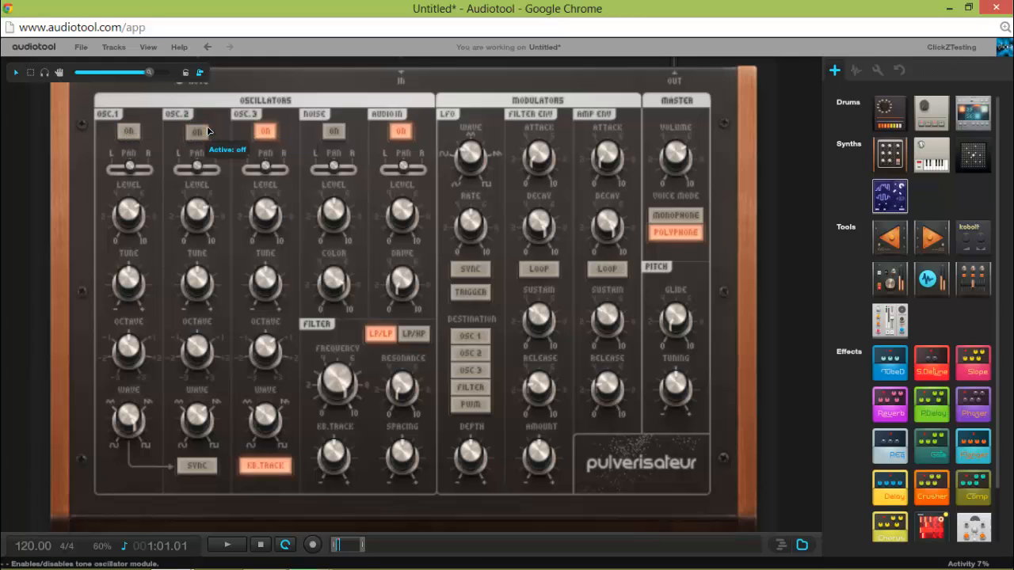
left_click(267, 128)
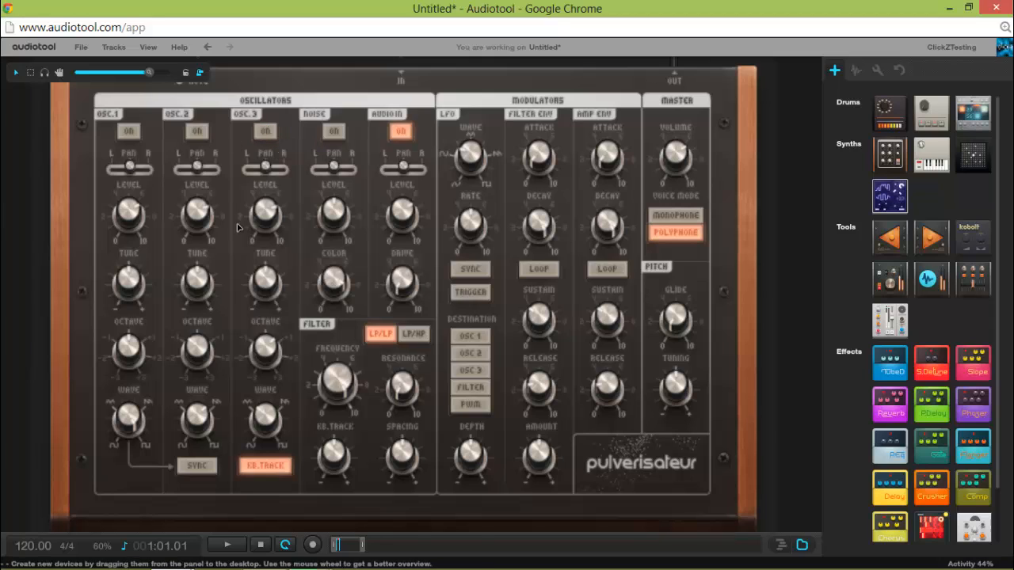
Reopen the timeline and replace the Pulverisateur's note region in bar 1 with a new empty one.
mouse_move(268, 563)
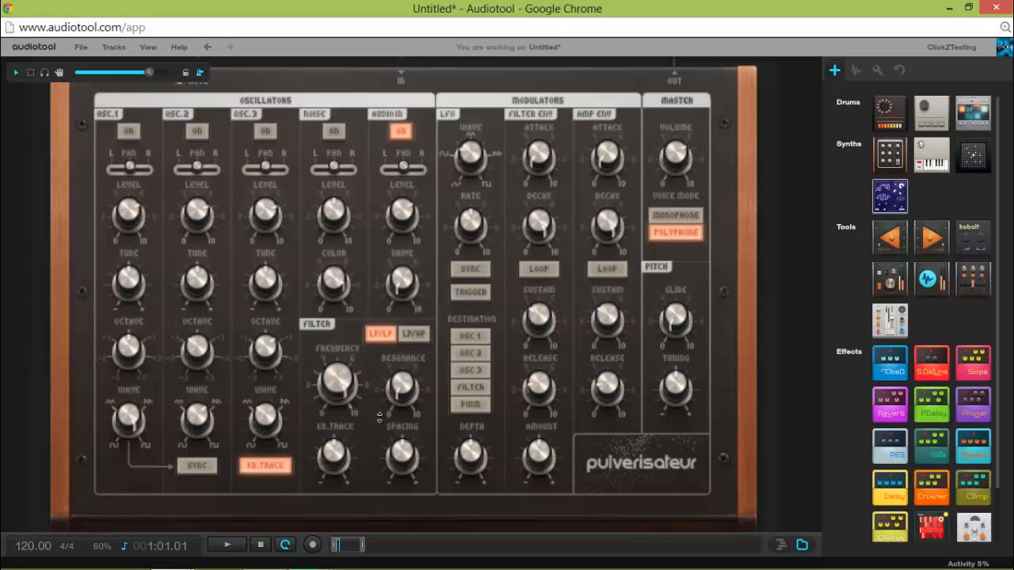
left_click_drag(380, 417, 395, 287)
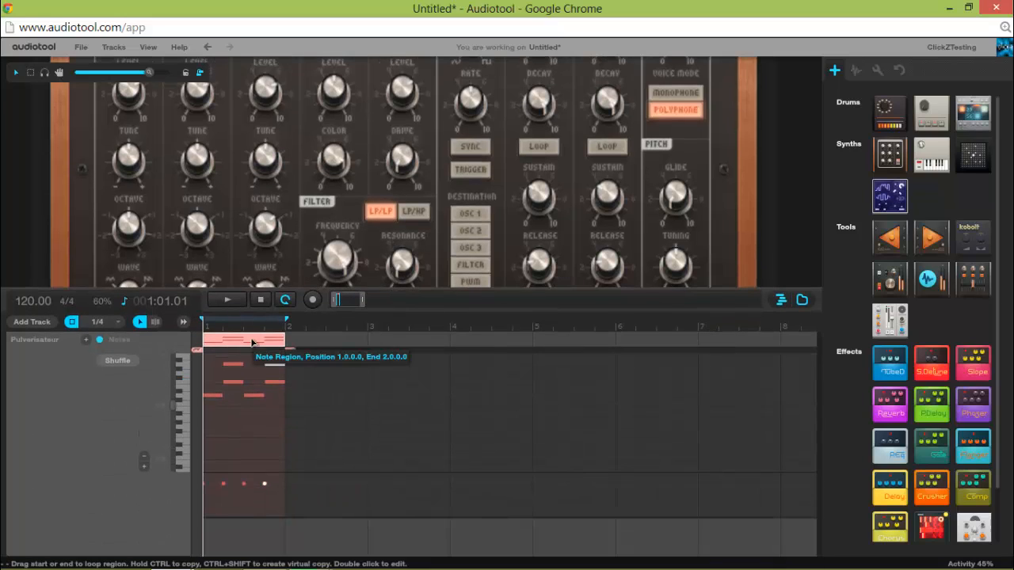
key("Delete")
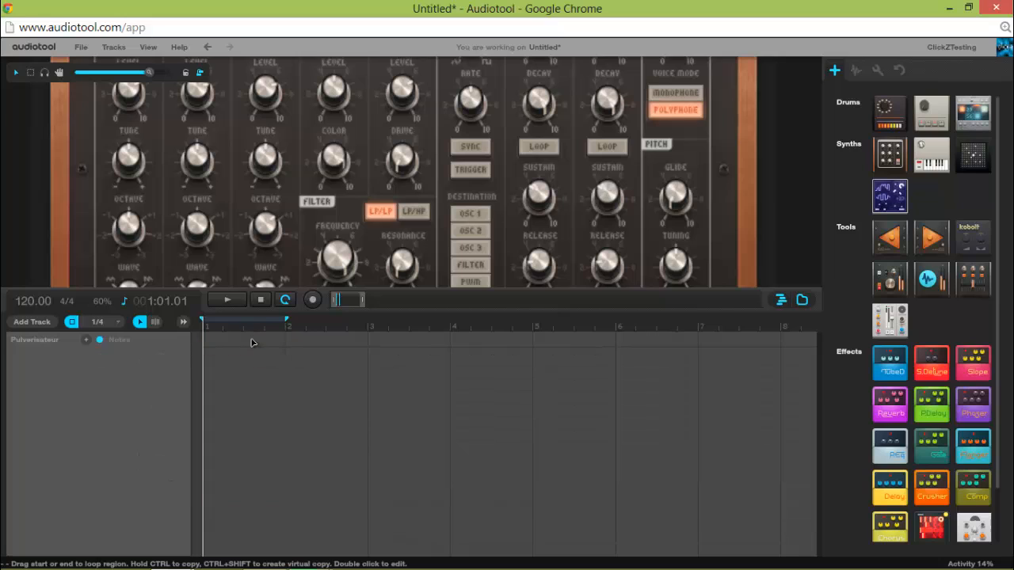
double_click(207, 342)
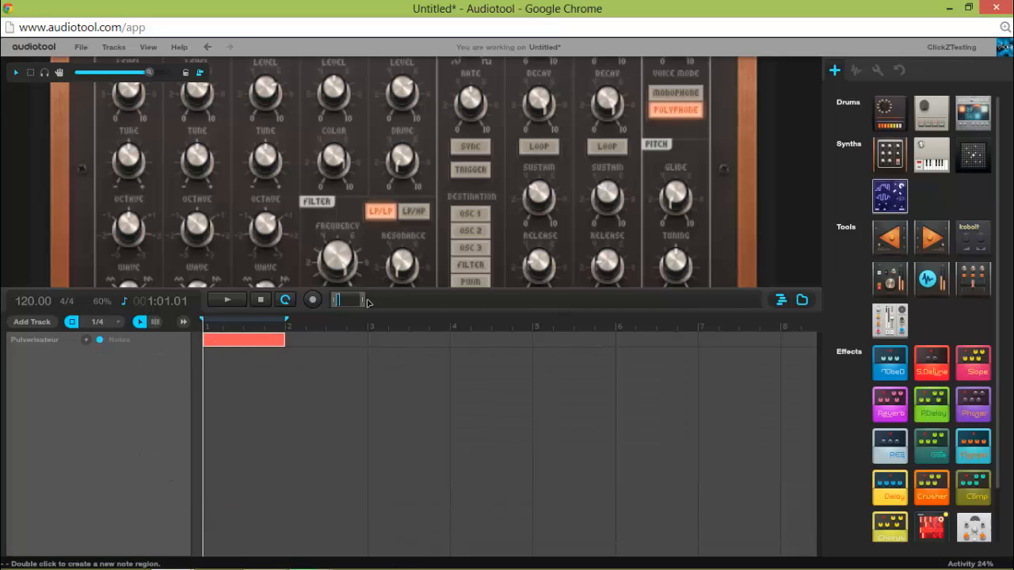
Collapse the timeline to reveal the full Pulverisateur and switch on its noise generator.
left_click_drag(392, 290, 350, 497)
left_click_drag(346, 497, 346, 555)
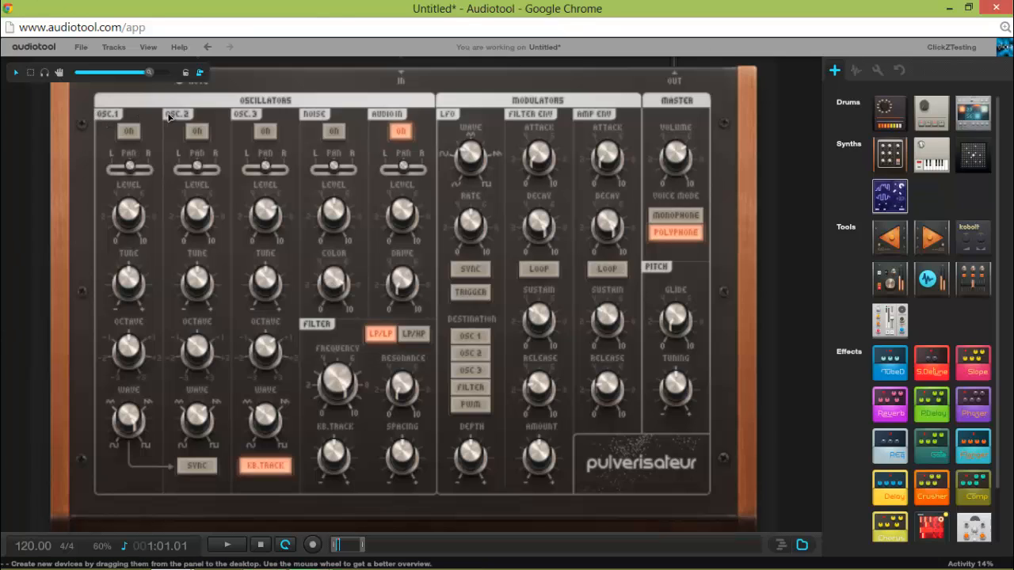
left_click(333, 132)
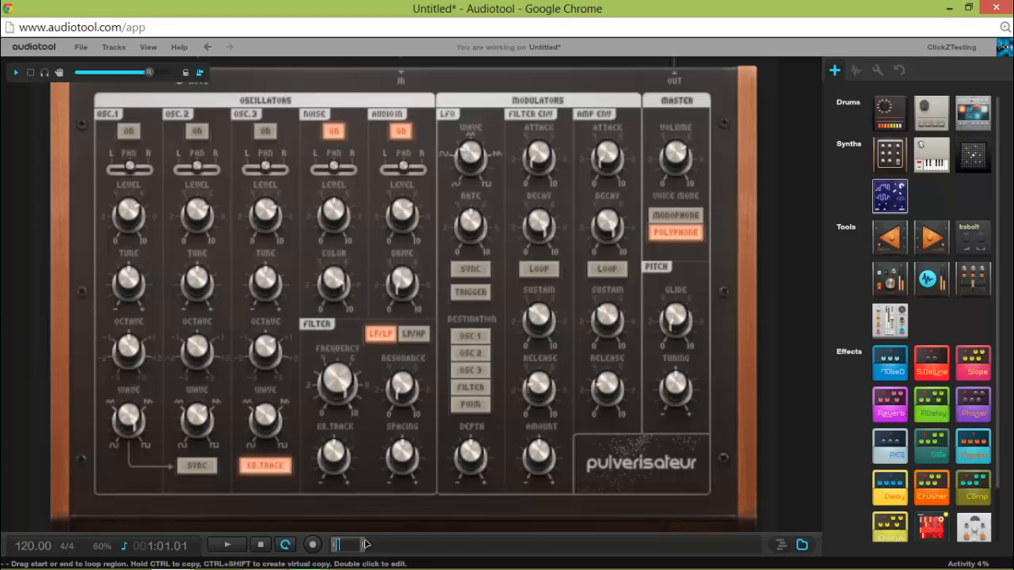
Reopen the timeline and add a D-5 note spanning all of bar 1 in the Pulverisateur's note region.
left_click_drag(369, 536, 425, 223)
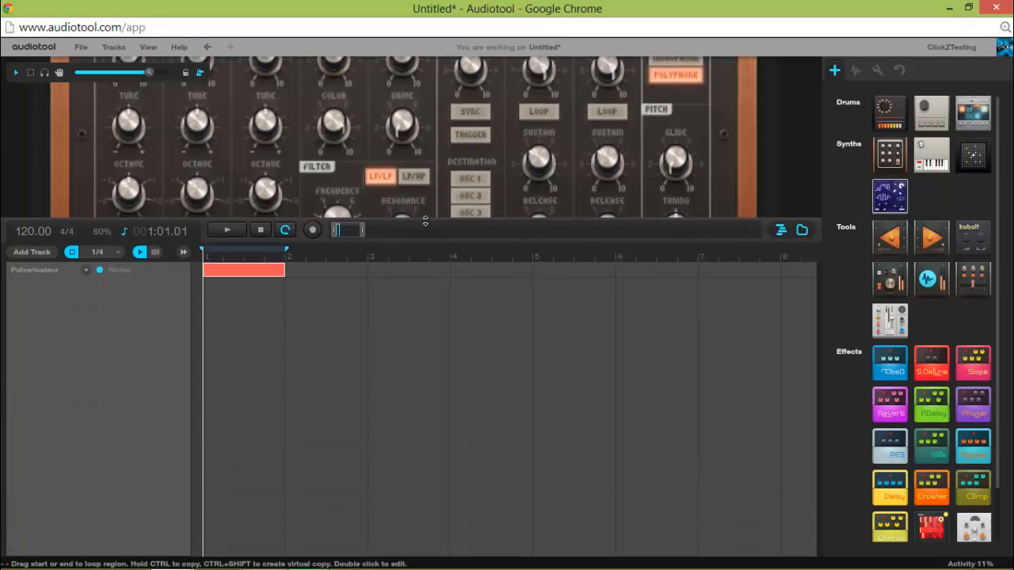
double_click(281, 273)
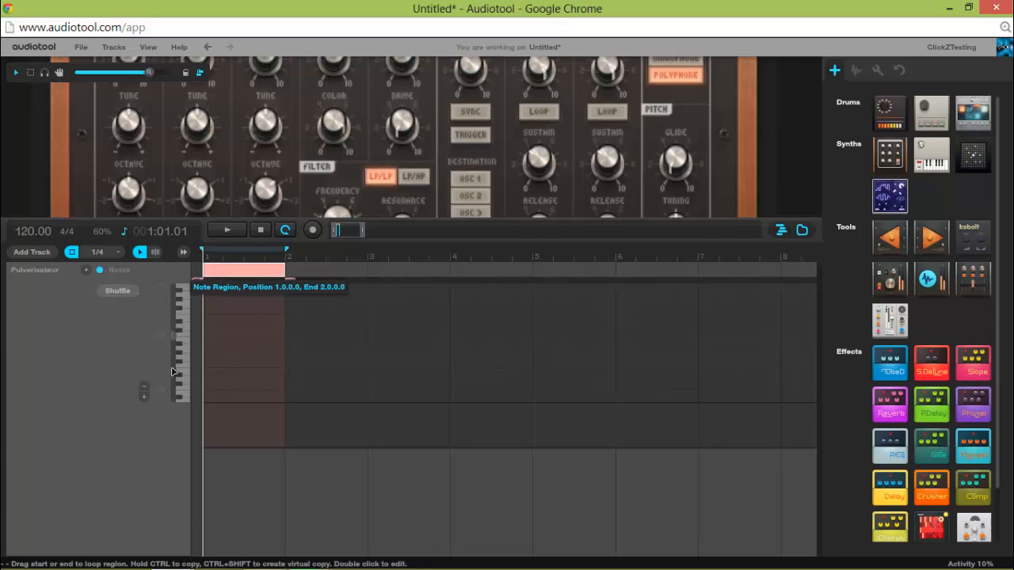
double_click(208, 326)
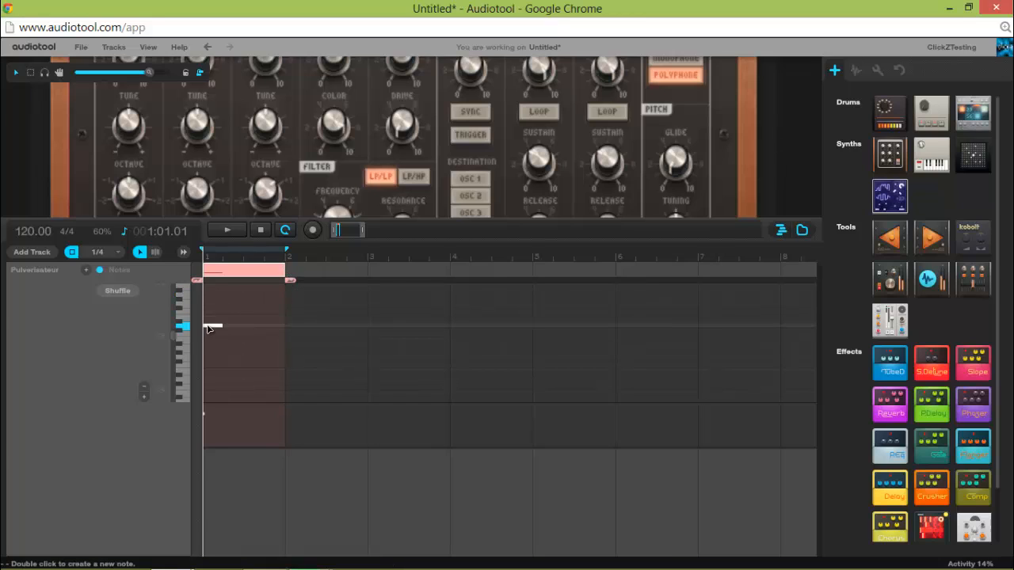
left_click_drag(223, 325, 284, 325)
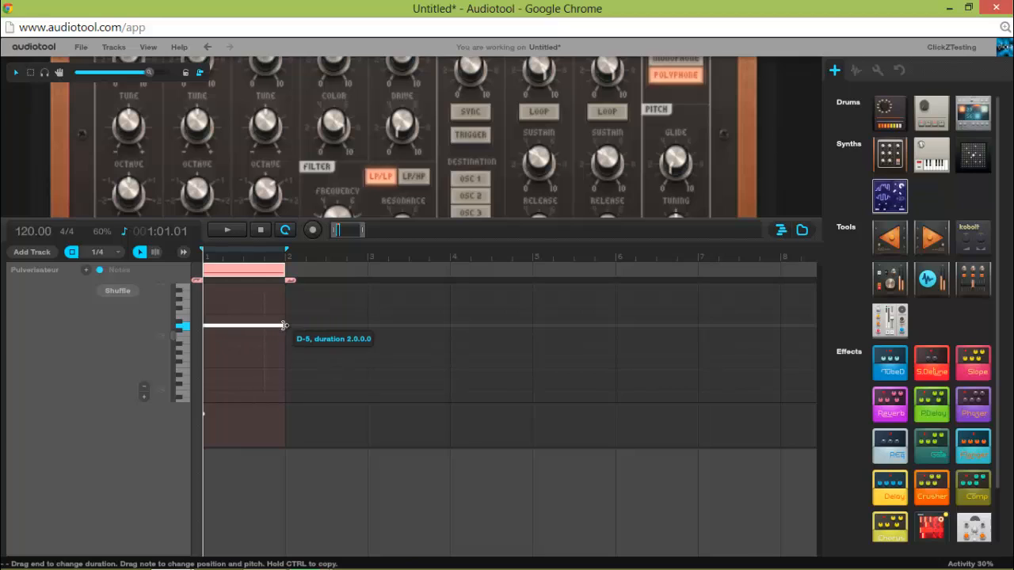
Play the bar 1 loop to hear the noise generator alone, and stop and rewind playback.
left_click(224, 231)
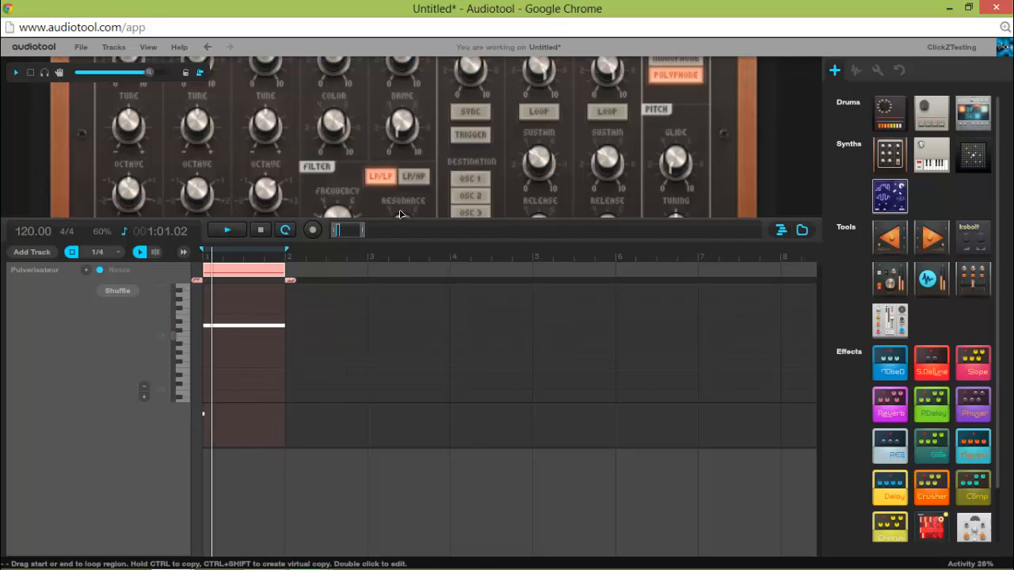
left_click(262, 231)
left_click(262, 231)
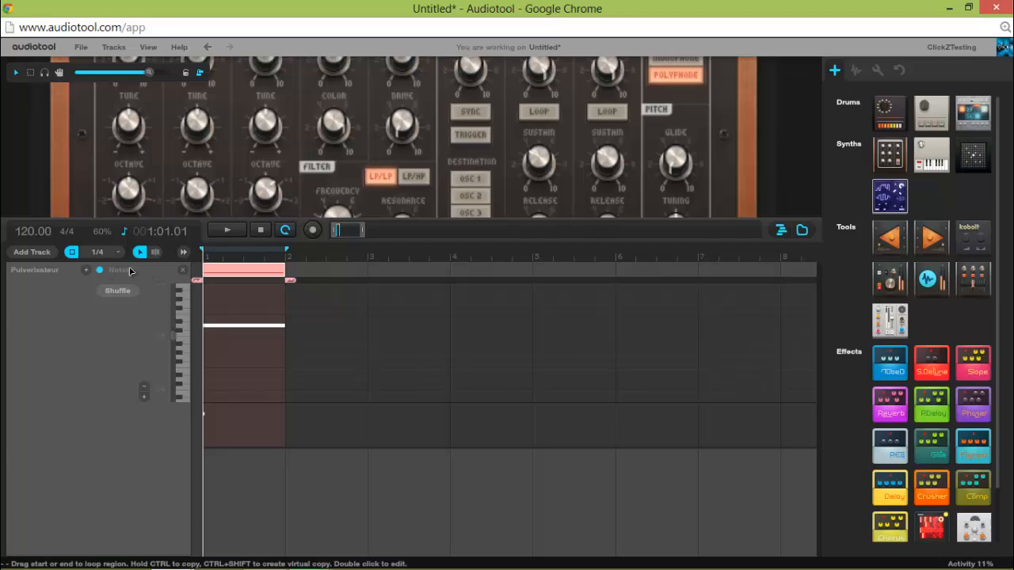
Add four empty one-bar note regions to the Pulverisateur track, starting at bar 2, bar 3 beat 2, bar 4 beat 3 and bar 5 beat 3.
double_click(294, 273)
double_click(395, 271)
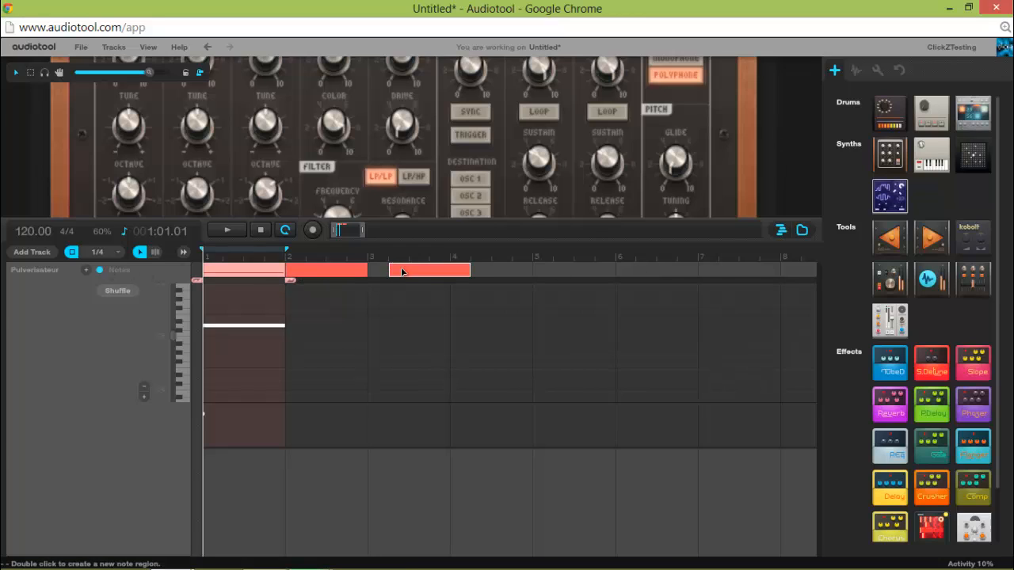
double_click(507, 270)
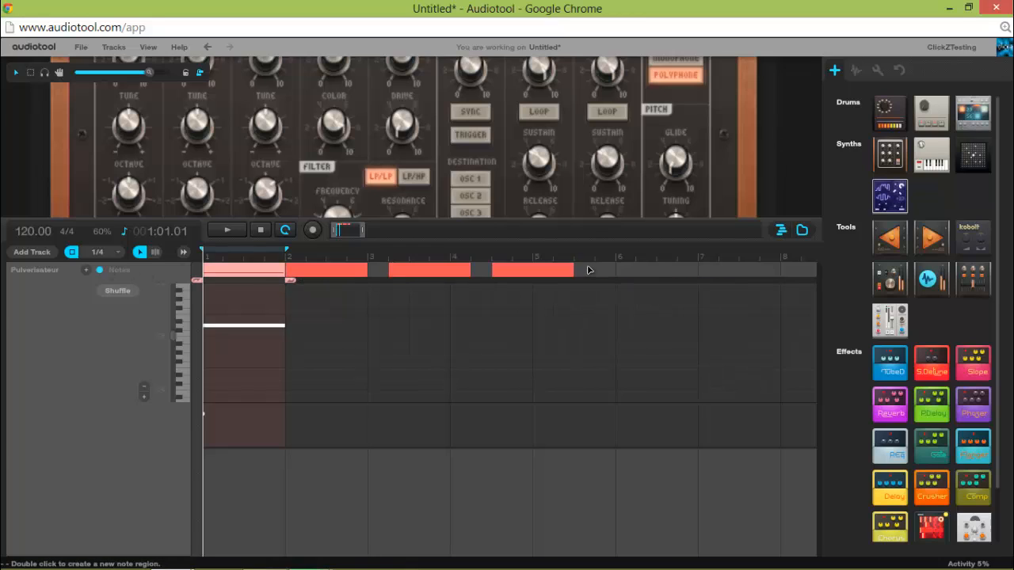
double_click(588, 269)
left_click(191, 330)
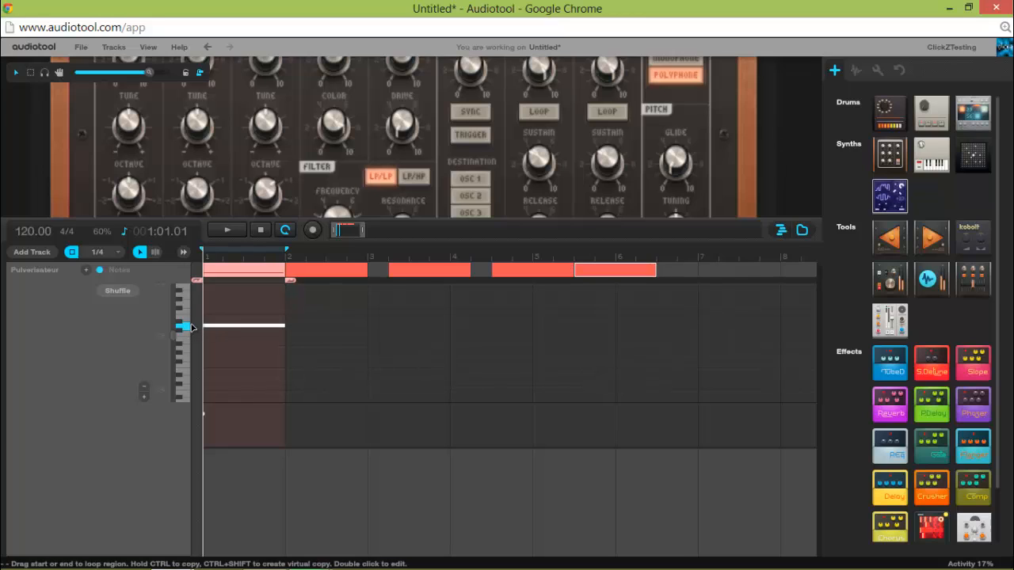